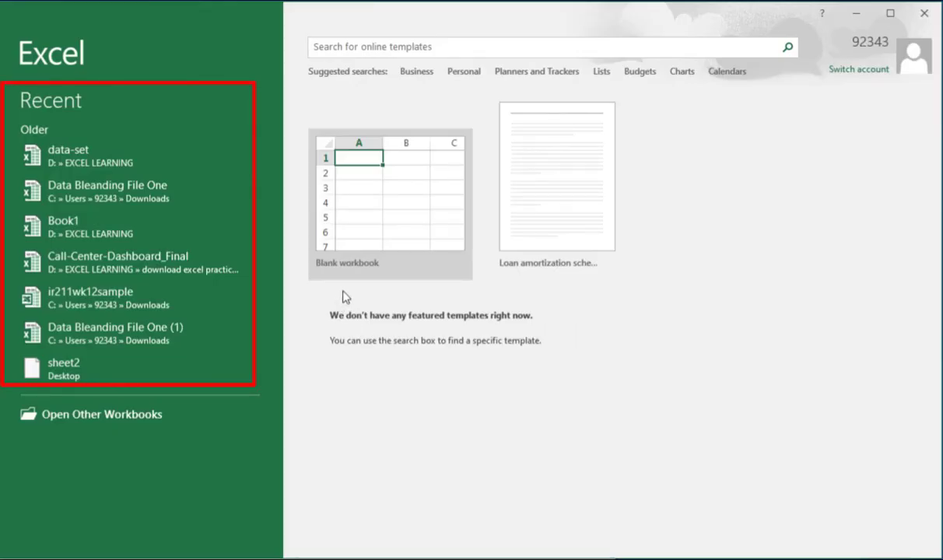
Create a new blank workbook
click(343, 297)
click(354, 265)
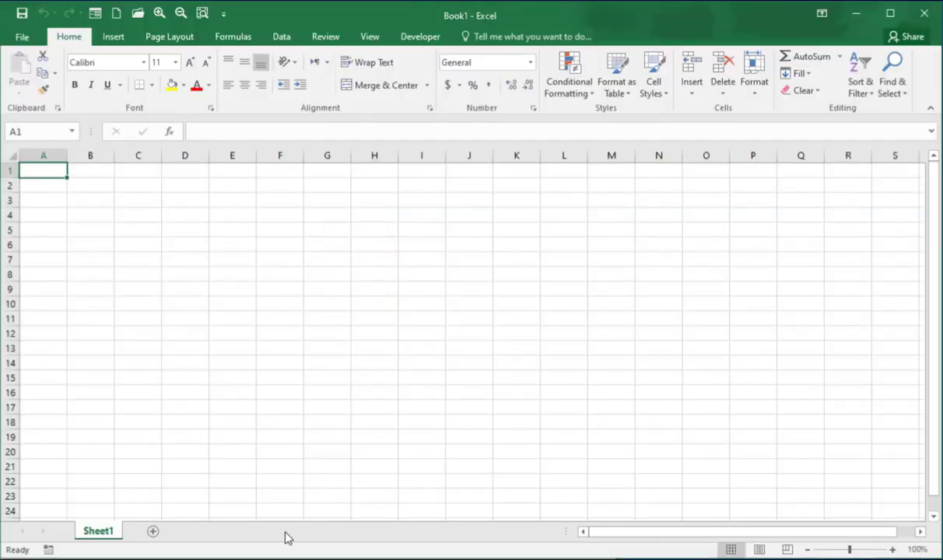
key(shift)
key(ctrl+shift)
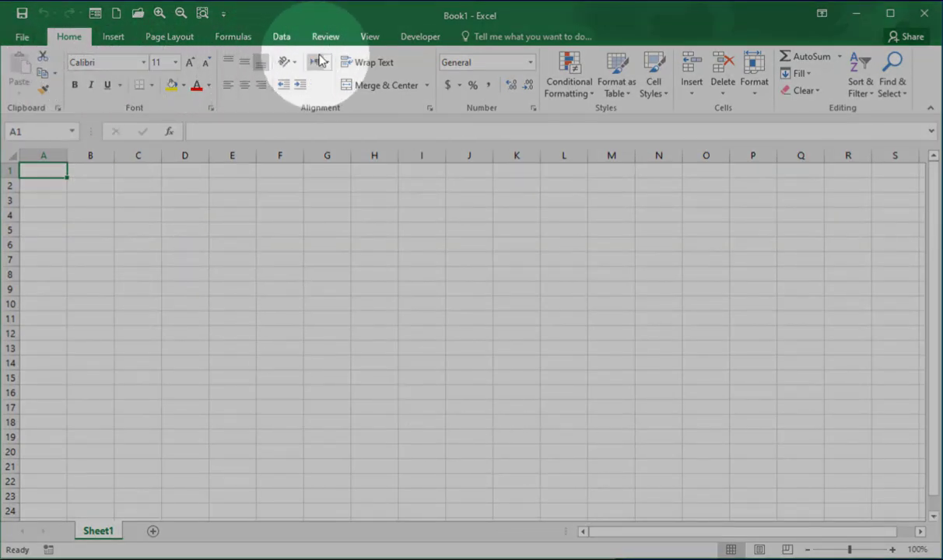
Look through the Insert, Page Layout, Formulas and Data commands, ending back on the Home commands
click(118, 36)
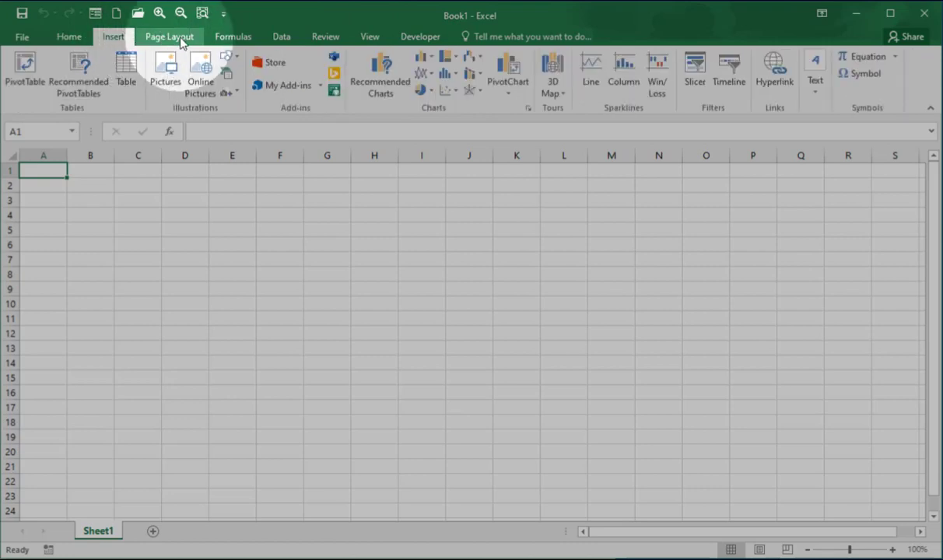
click(176, 38)
click(233, 36)
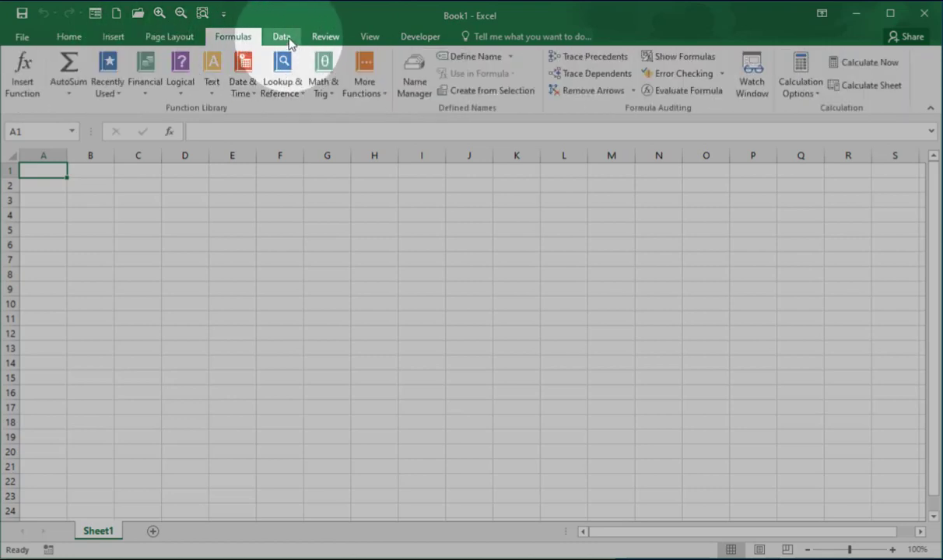
click(281, 36)
click(85, 37)
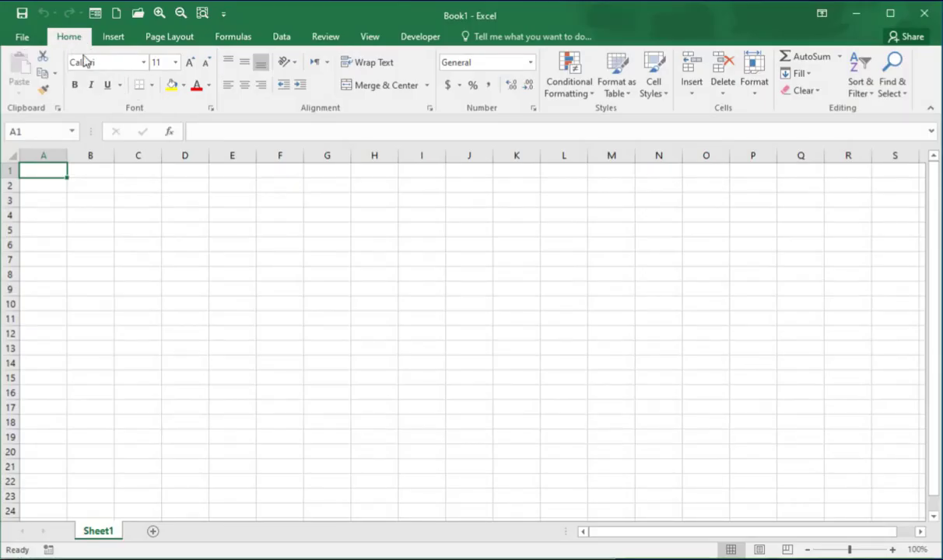
click(70, 40)
Examine the Number, Alignment, Font, Border, Fill and Protection settings of Format Cells, leaving all of them as they are
click(211, 110)
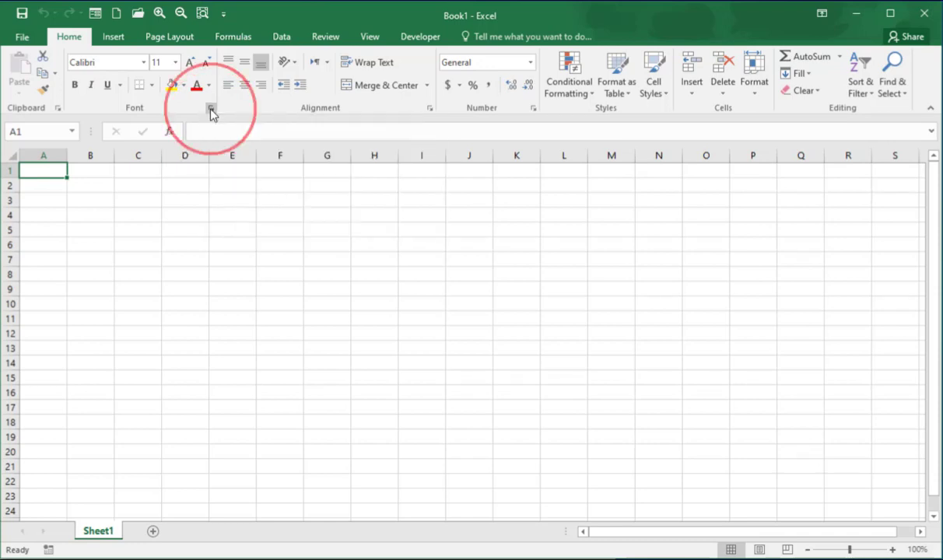
click(385, 241)
click(340, 242)
click(434, 241)
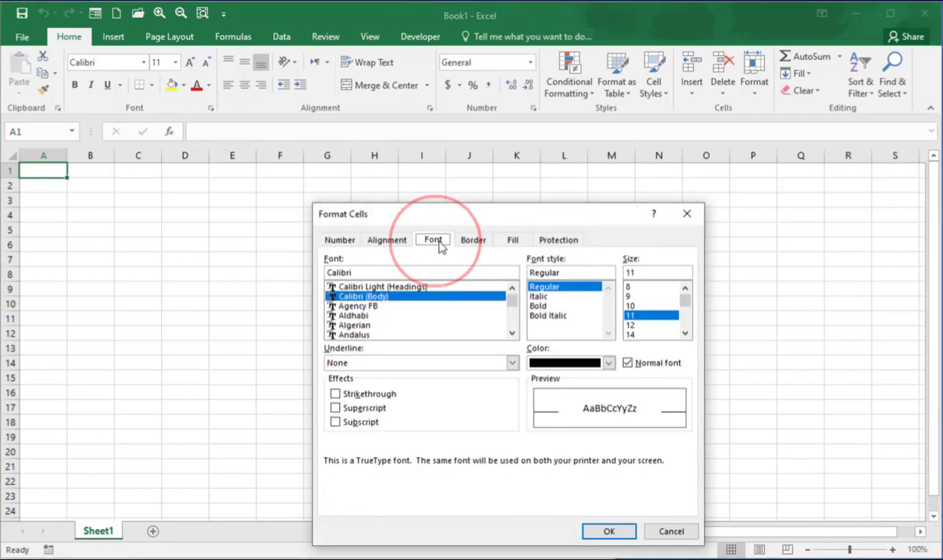
click(474, 241)
click(512, 243)
click(559, 242)
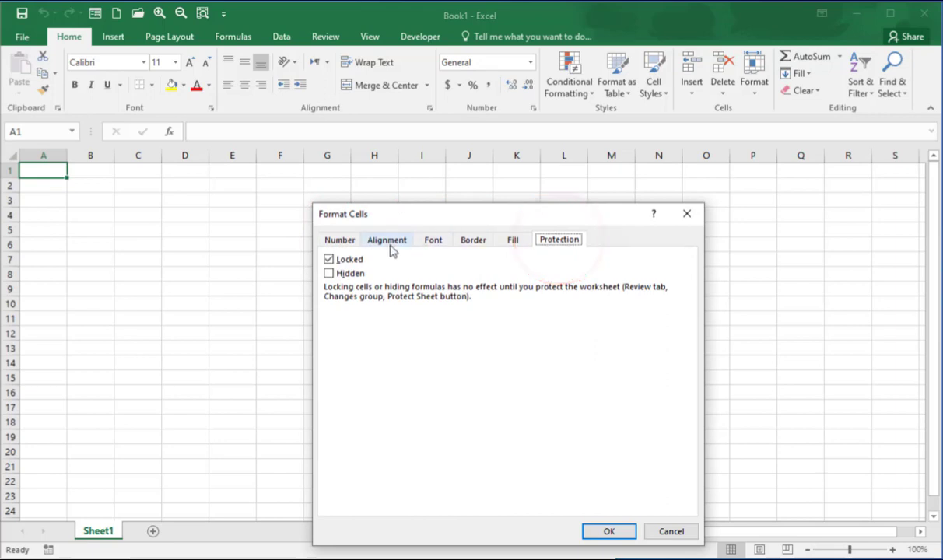
click(339, 242)
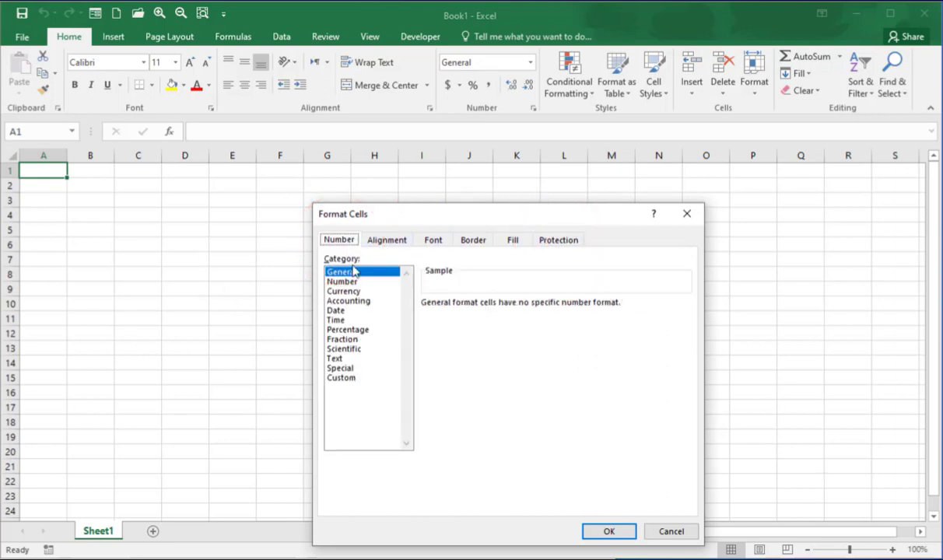
click(686, 212)
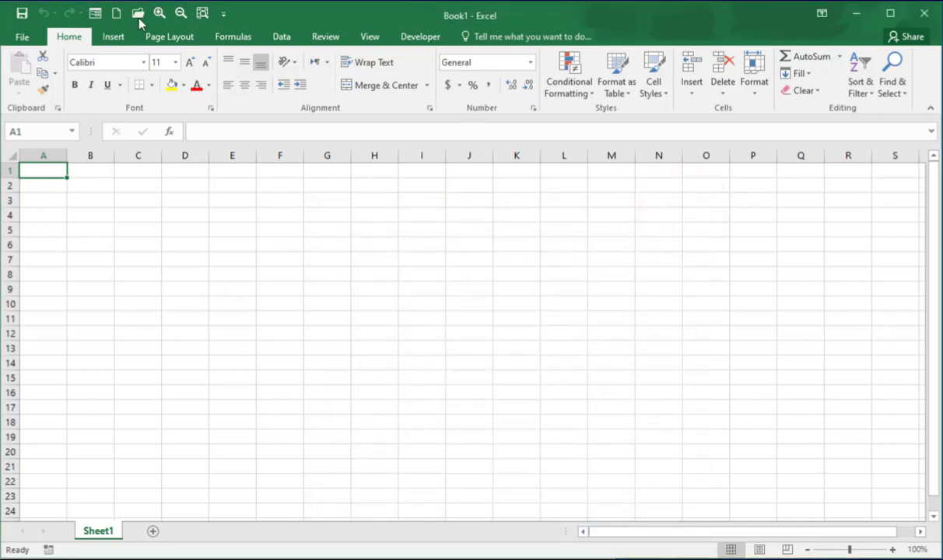
Look through the options of the cell Format, Insert and Delete commands and of Sort & Filter
click(112, 37)
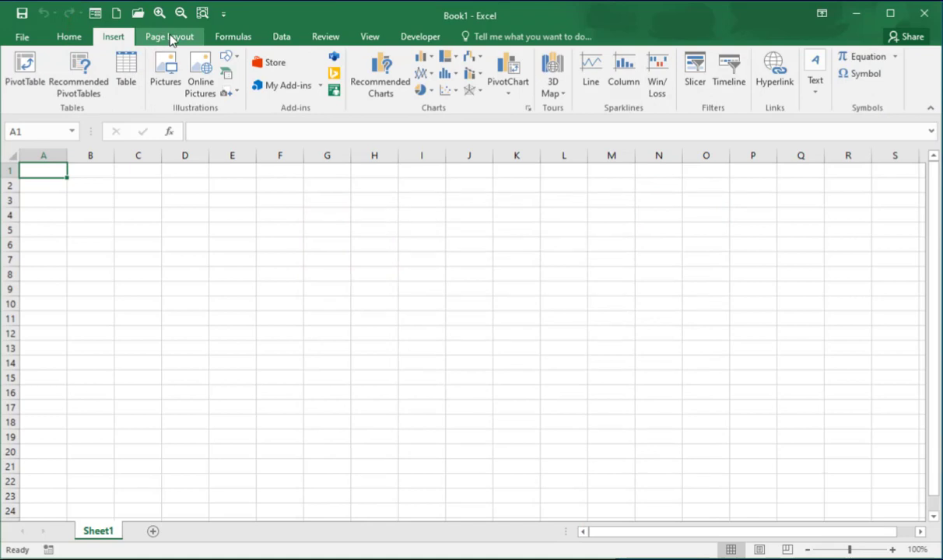
click(69, 35)
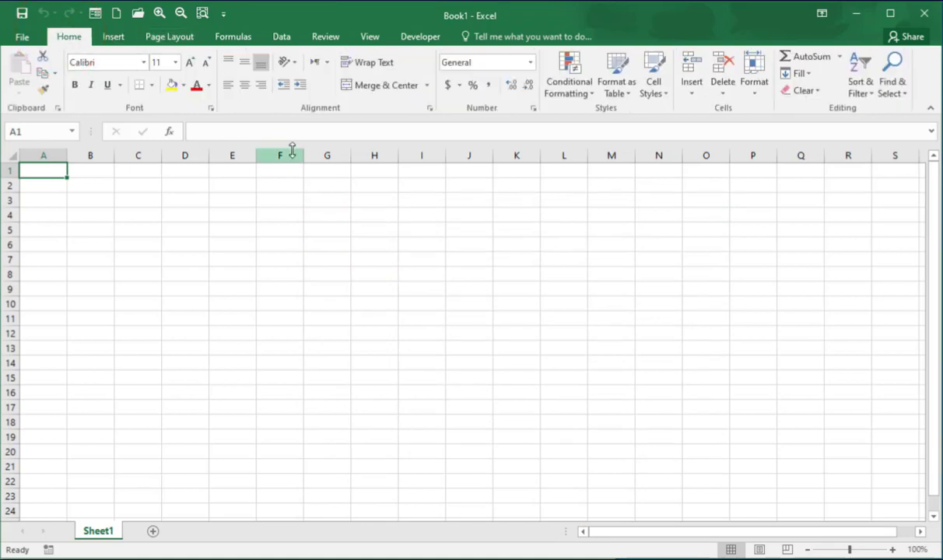
click(755, 96)
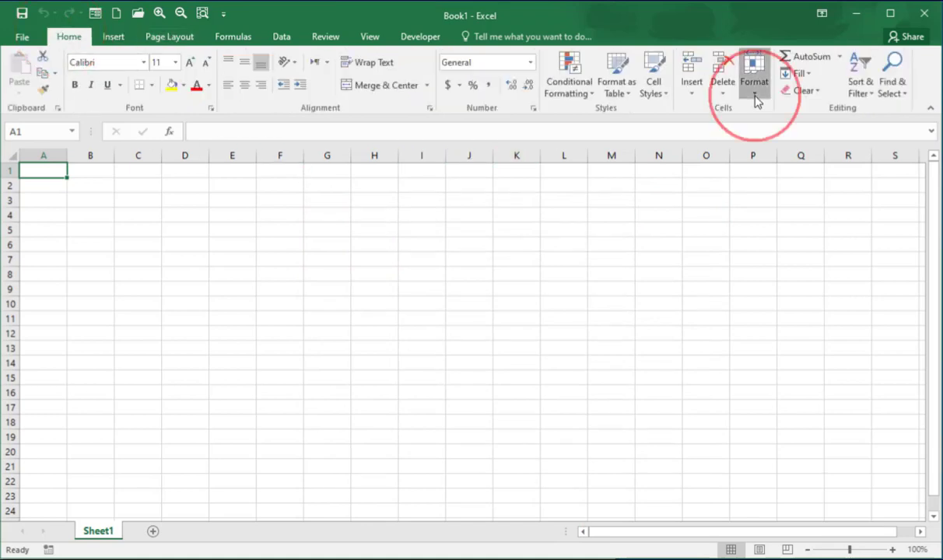
click(755, 96)
click(689, 96)
click(719, 96)
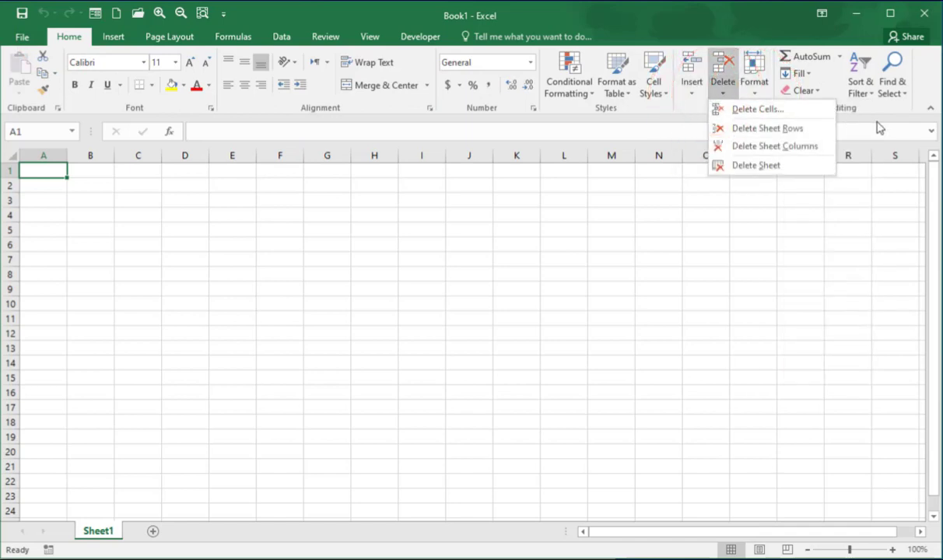
click(862, 91)
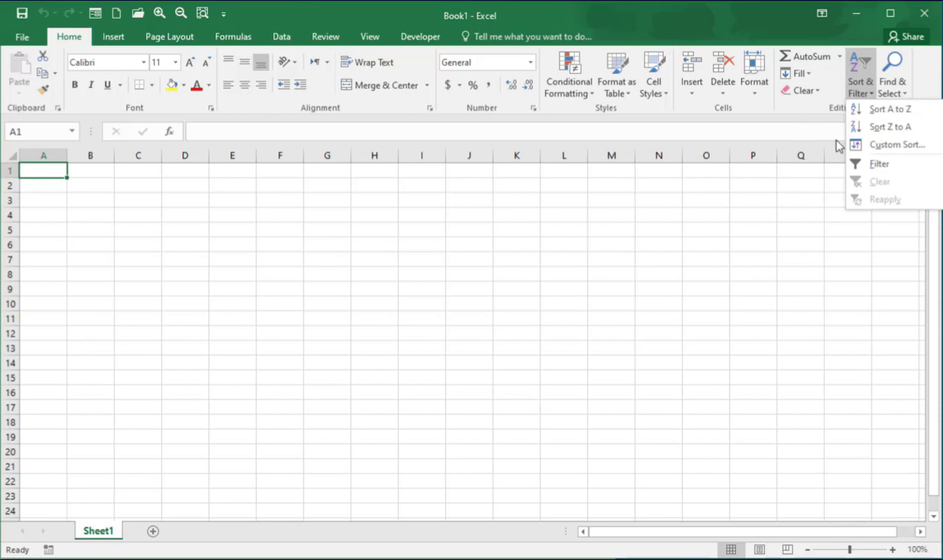
Examine the Insert command groups, including those for charts and tables
click(113, 37)
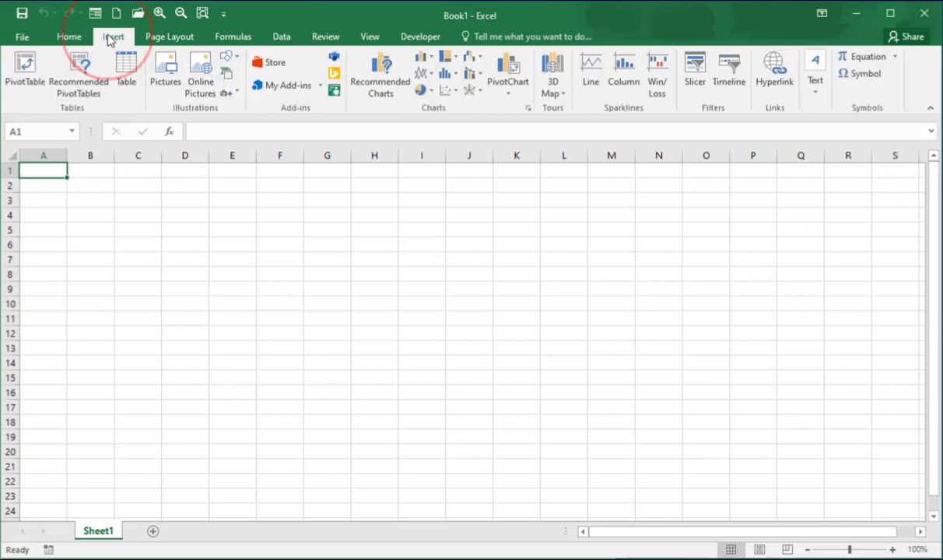
click(447, 113)
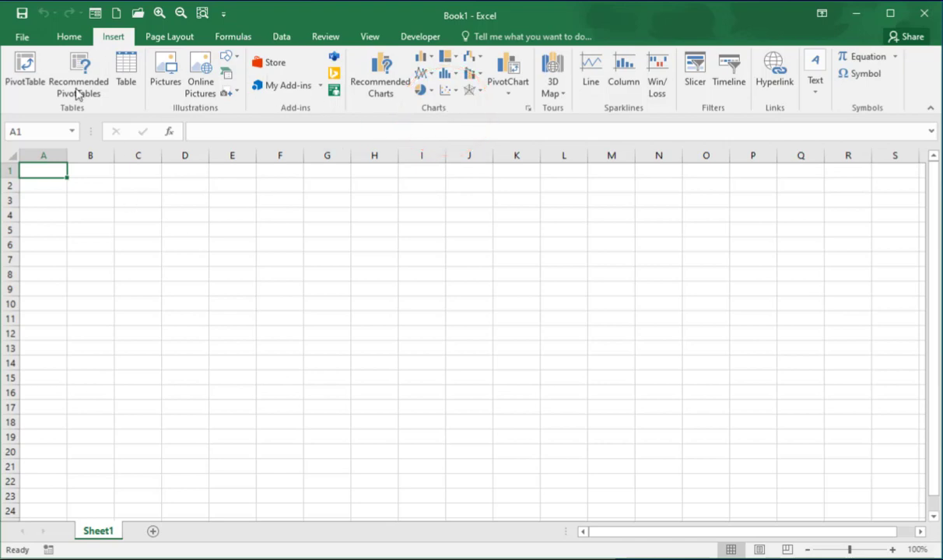
click(24, 106)
Try zooming the sheet in and out, zoom to the selected range B4:E10, and return the view to 100%
click(159, 13)
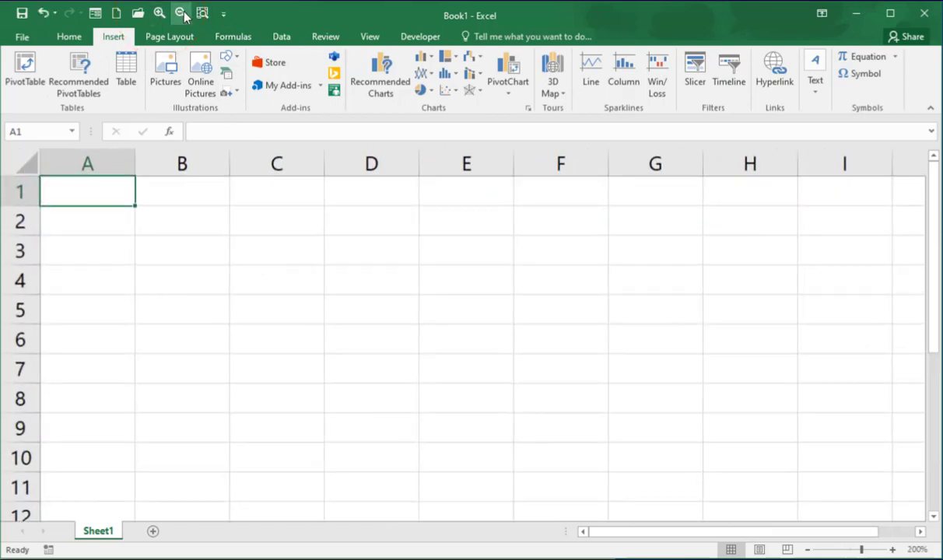
click(181, 13)
drag(90, 215, 251, 302)
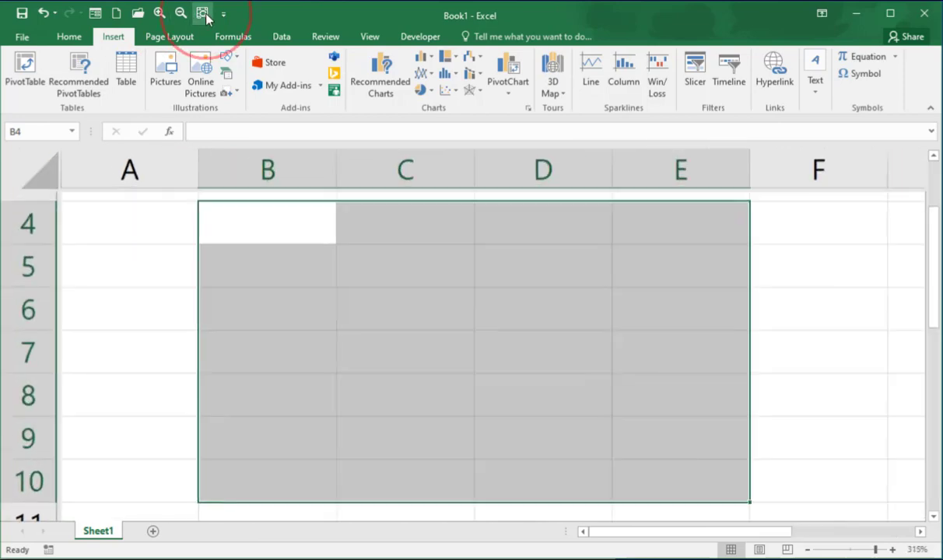
click(202, 13)
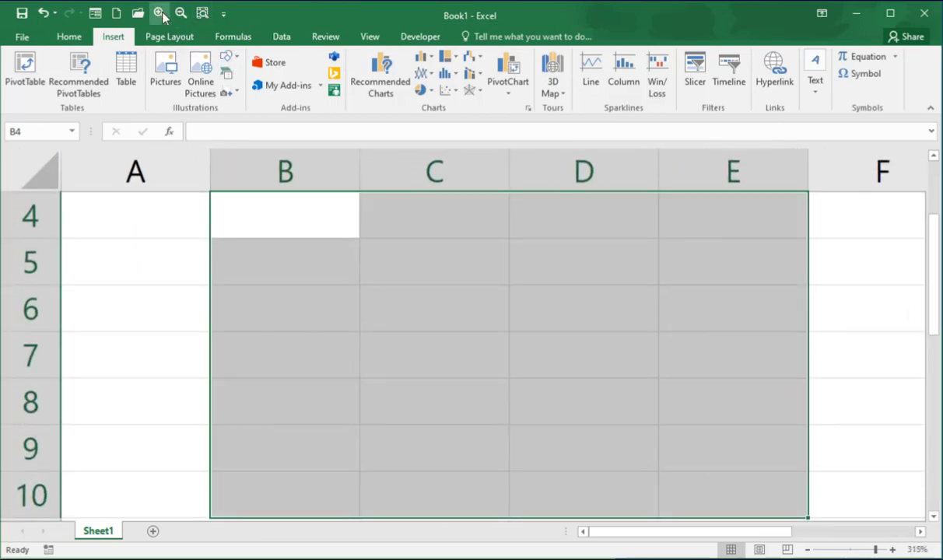
ctrl+scroll(275, 267, down, 14)
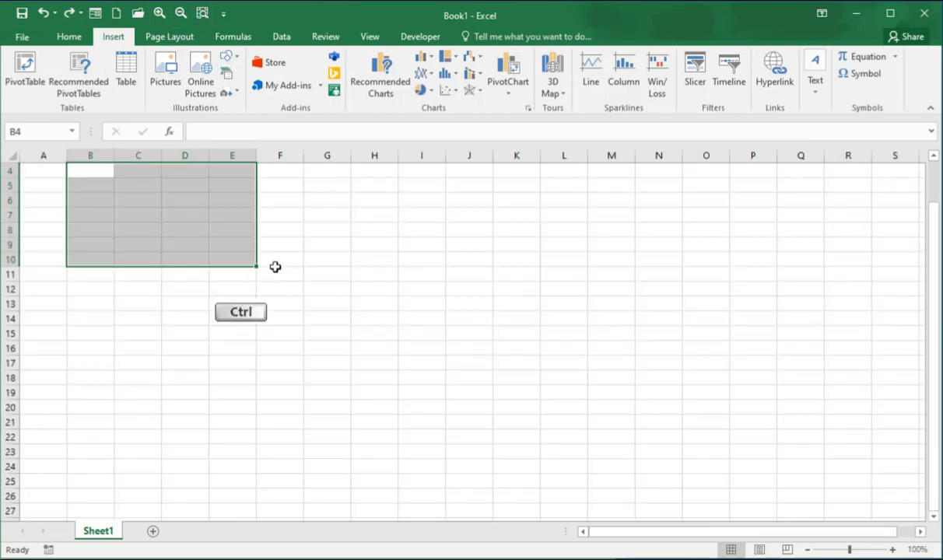
Remove Zoom In, Zoom Out and Zoom to Selection from the Quick Access Toolbar
right_click(159, 15)
click(161, 17)
right_click(160, 16)
click(173, 22)
right_click(158, 17)
click(172, 23)
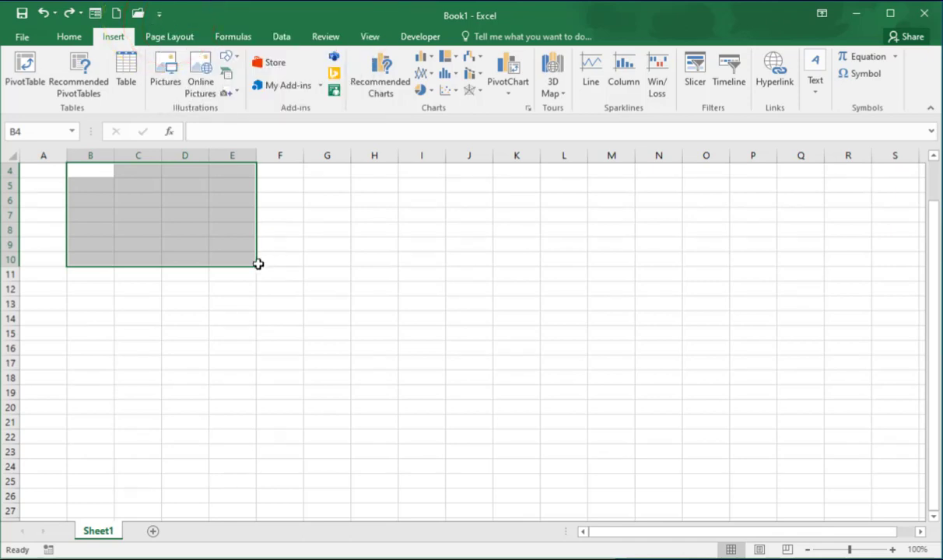
Open the Quick Access Toolbar customization options and list the zoom commands from All Commands
click(159, 16)
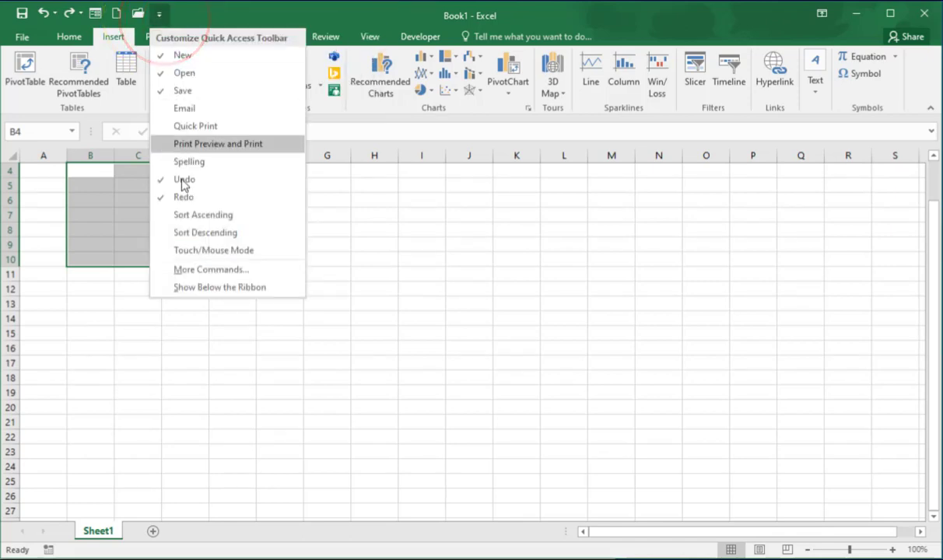
click(222, 273)
click(478, 164)
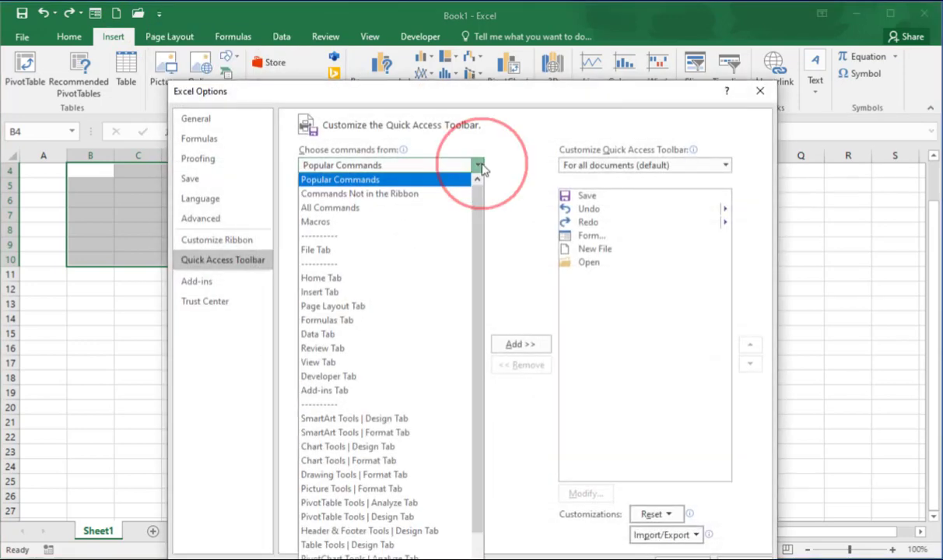
click(382, 210)
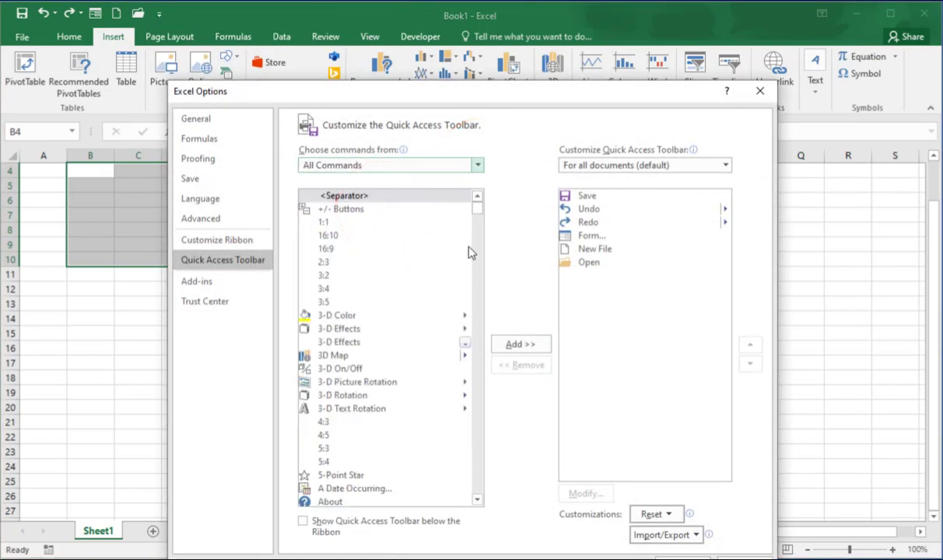
drag(475, 203, 454, 511)
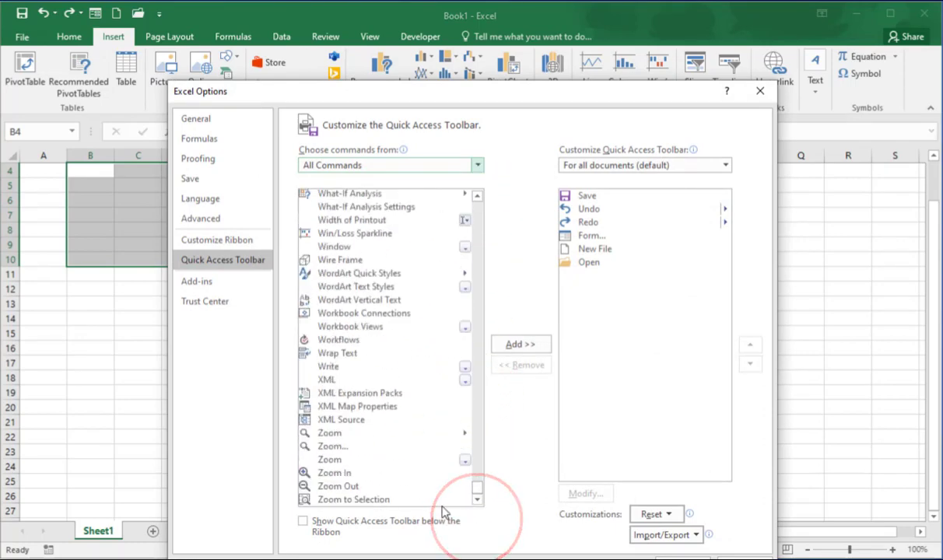
Add Zoom In, Zoom Out and Zoom to Selection to the Quick Access Toolbar and apply the customization
click(338, 474)
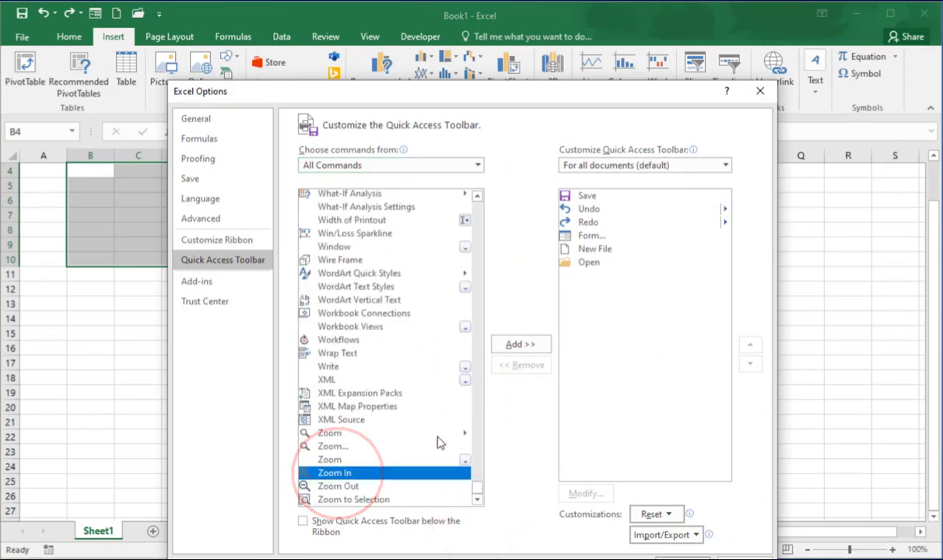
click(519, 343)
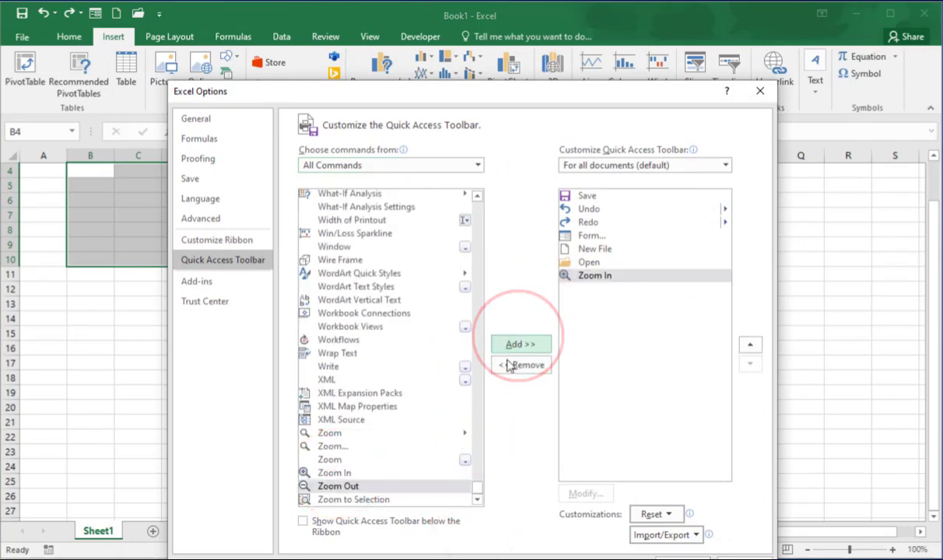
click(335, 489)
click(532, 346)
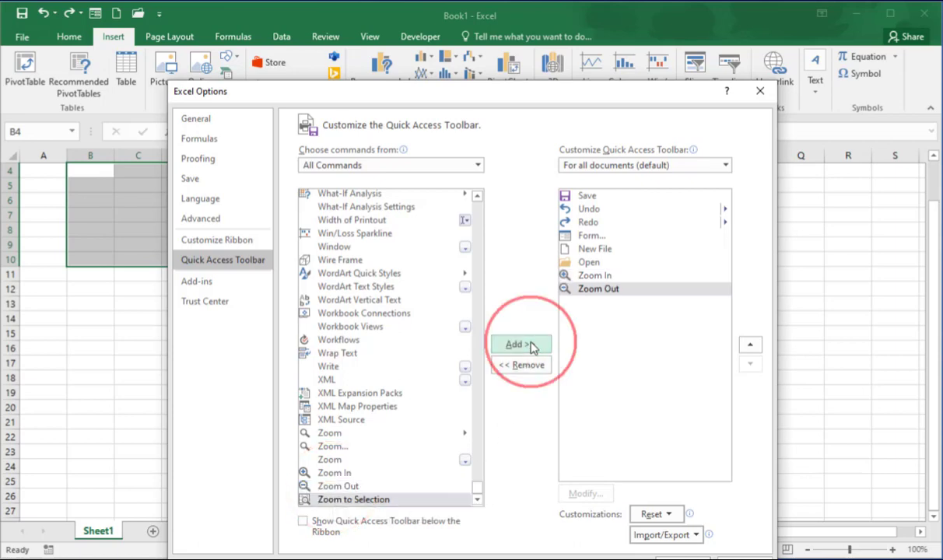
click(359, 502)
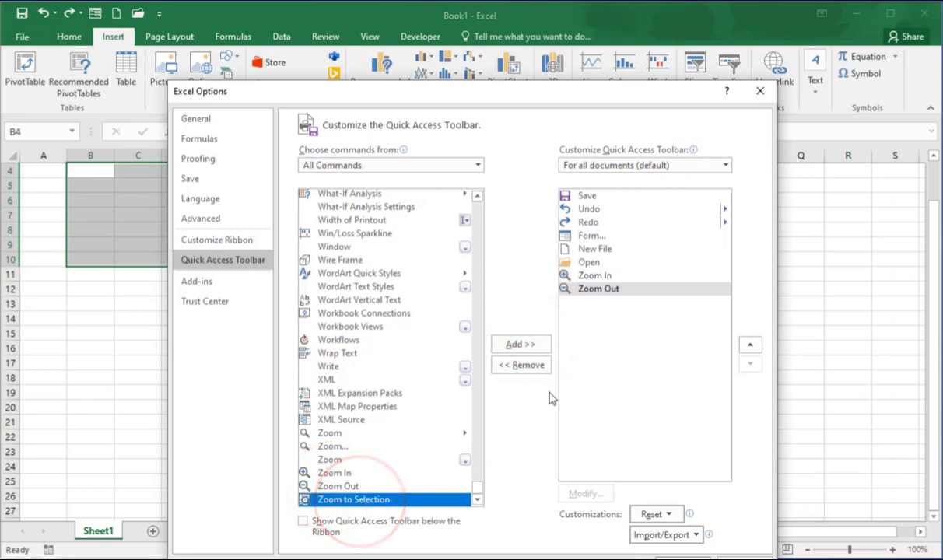
click(524, 346)
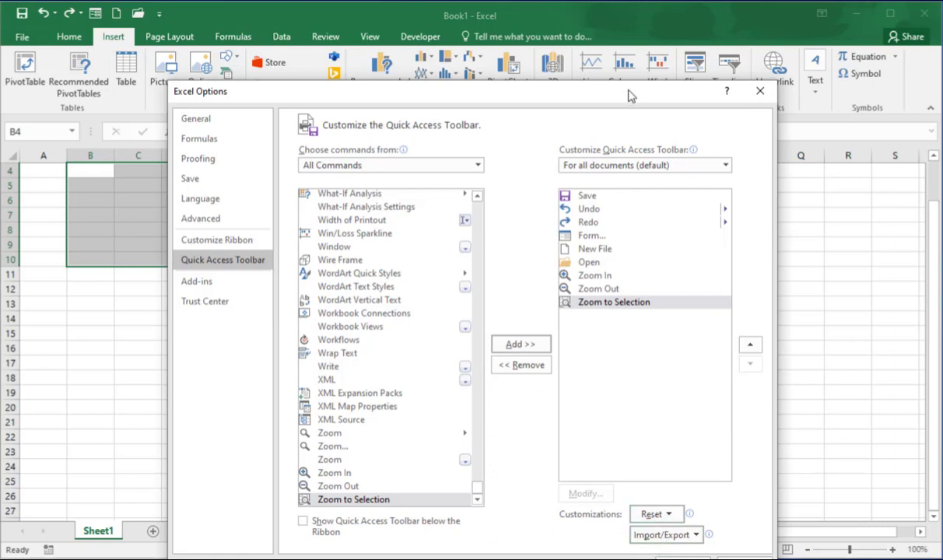
drag(631, 93, 632, 47)
click(681, 520)
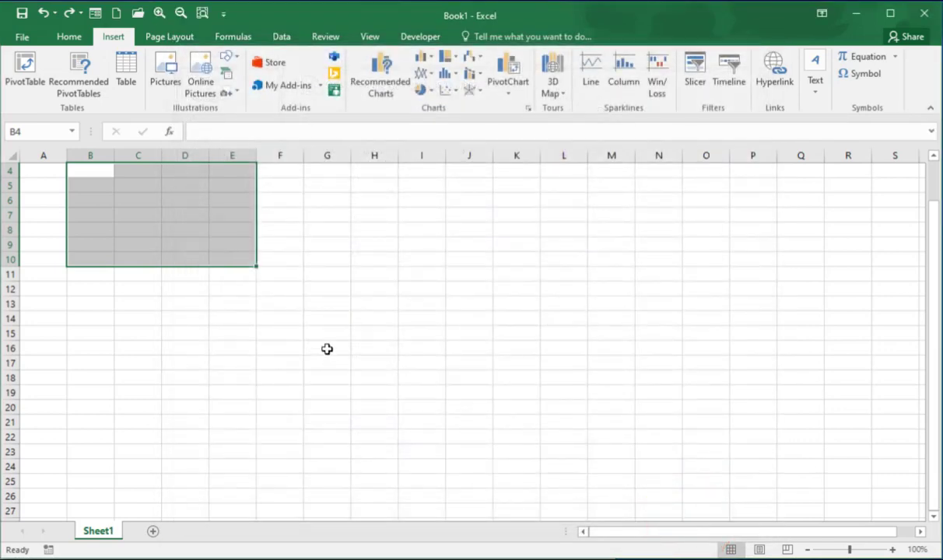
Select cell D8 on Sheet1 and add a second worksheet to the workbook
click(302, 256)
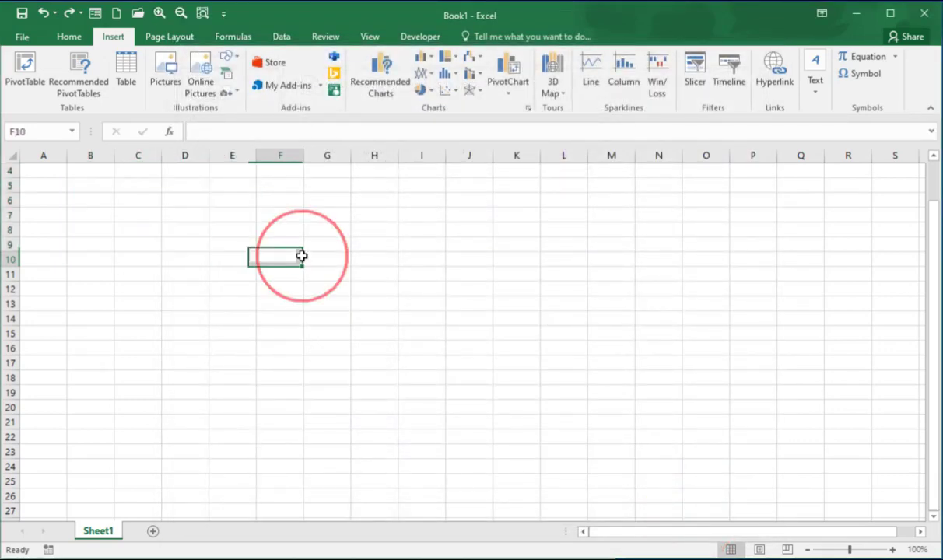
click(183, 230)
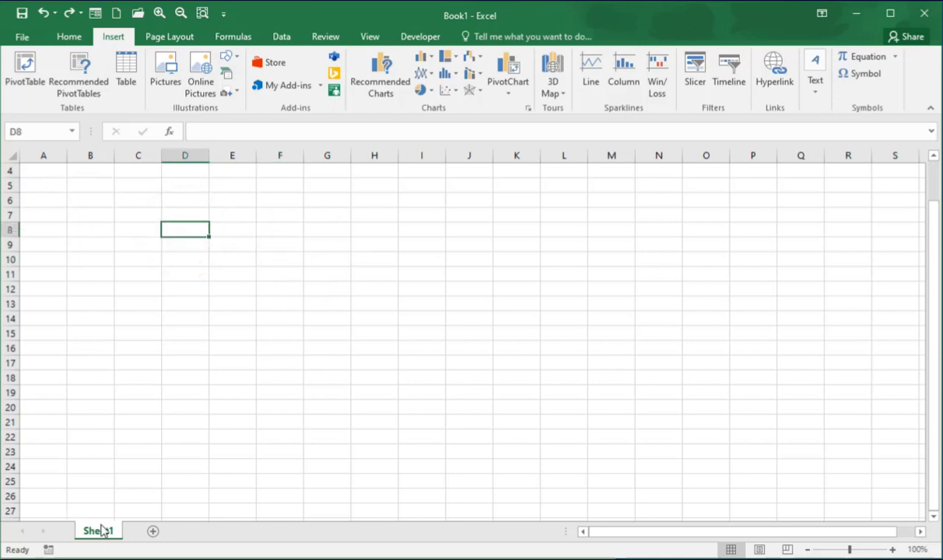
click(153, 532)
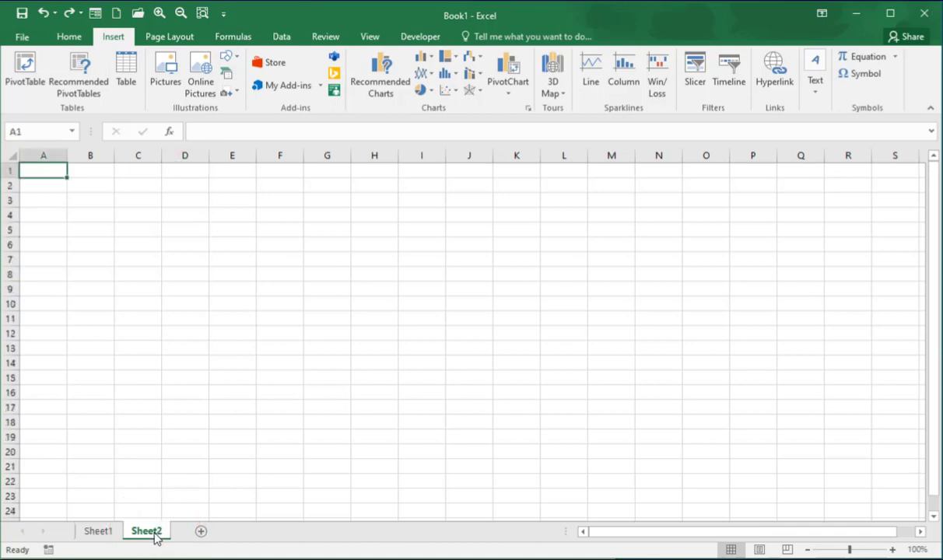
Add a third worksheet to the workbook and rename Sheet2 as data
click(201, 532)
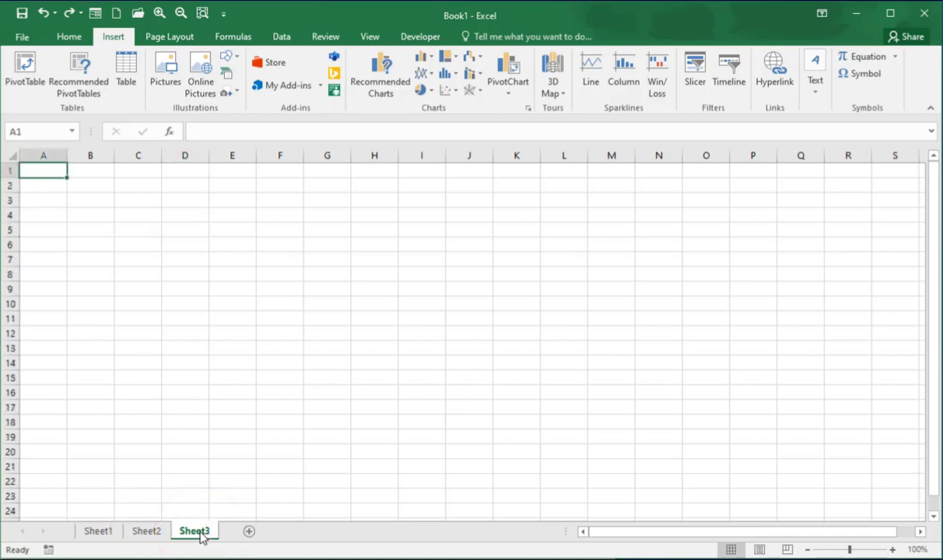
key(shift)
double_click(148, 531)
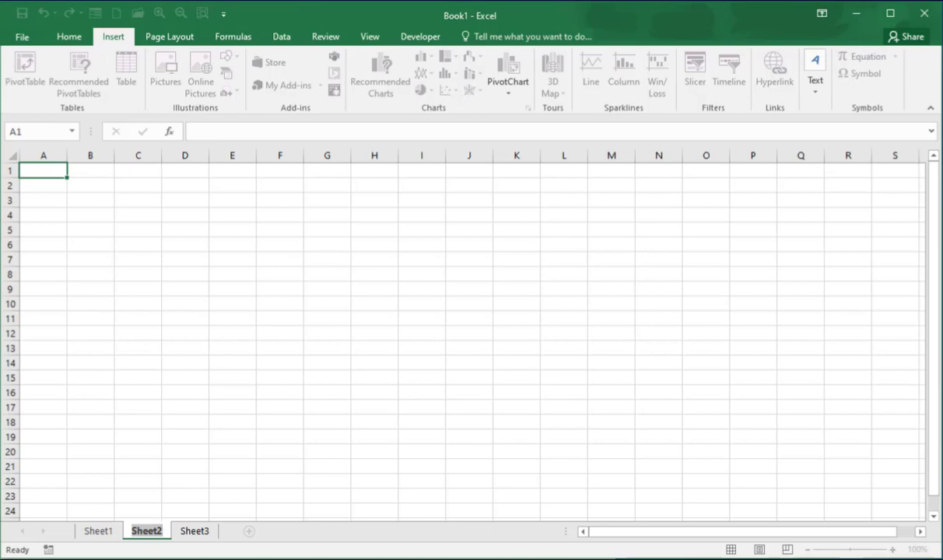
text(data)
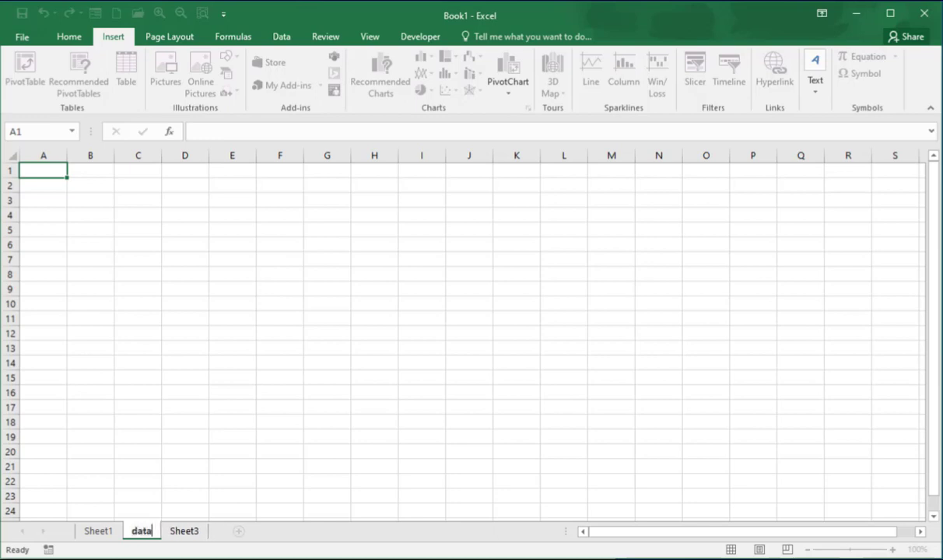
key(Return)
Enter the text "subscribe to my channel" in cell E4 of Sheet1
click(99, 531)
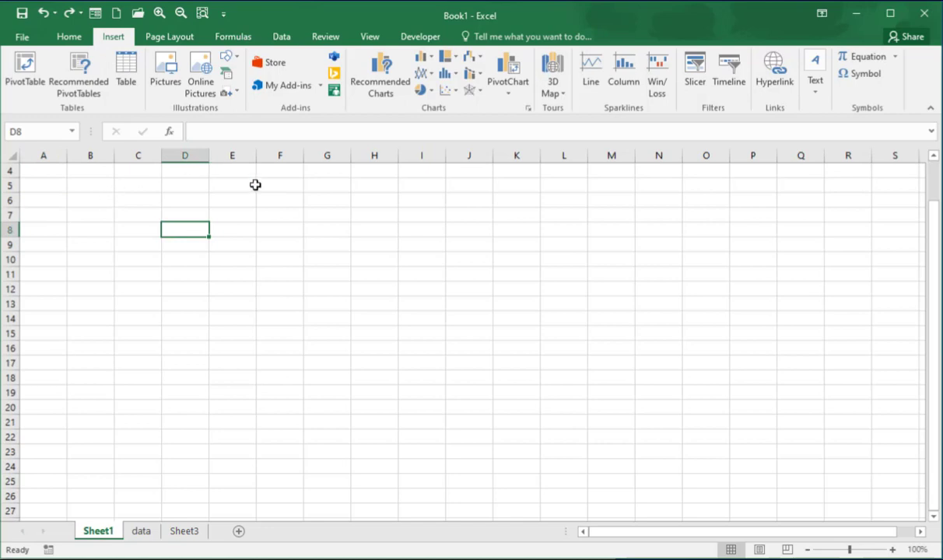
click(87, 228)
click(231, 218)
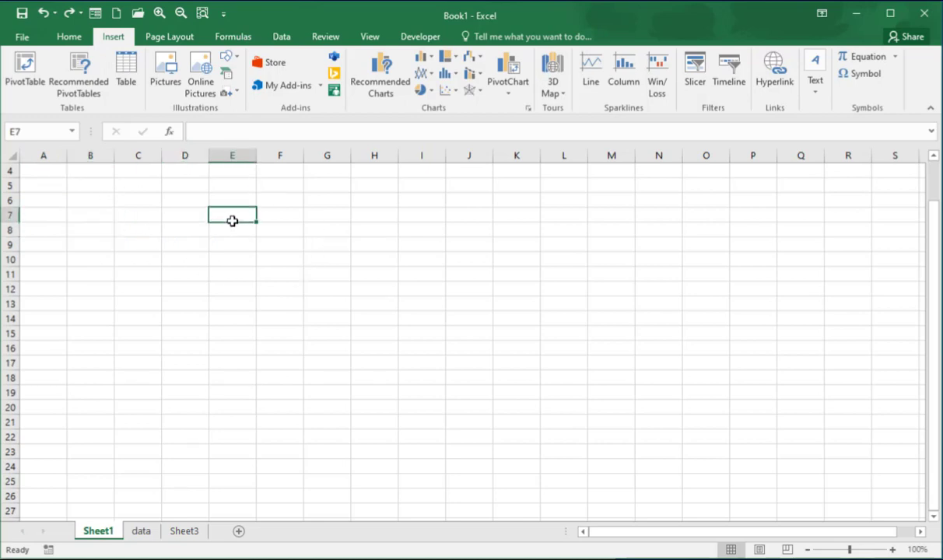
click(233, 172)
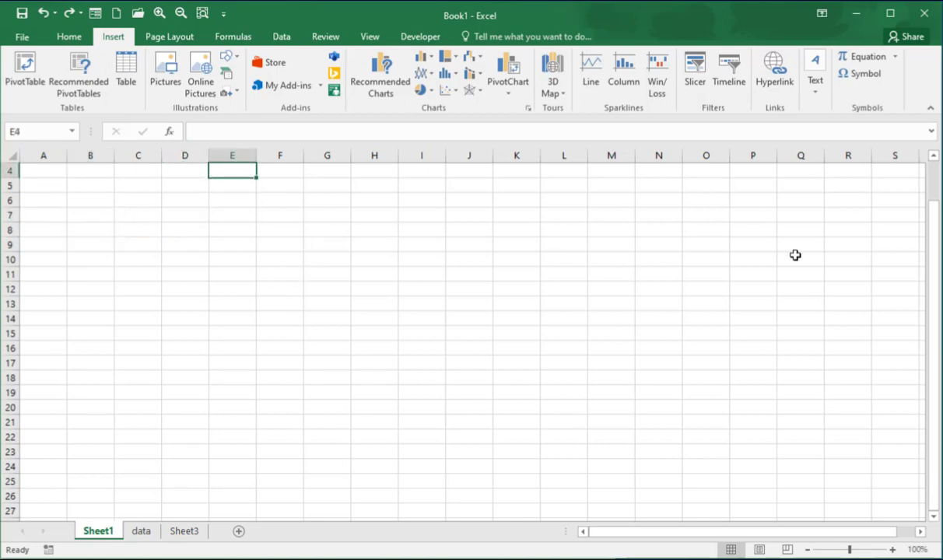
drag(939, 288, 927, 250)
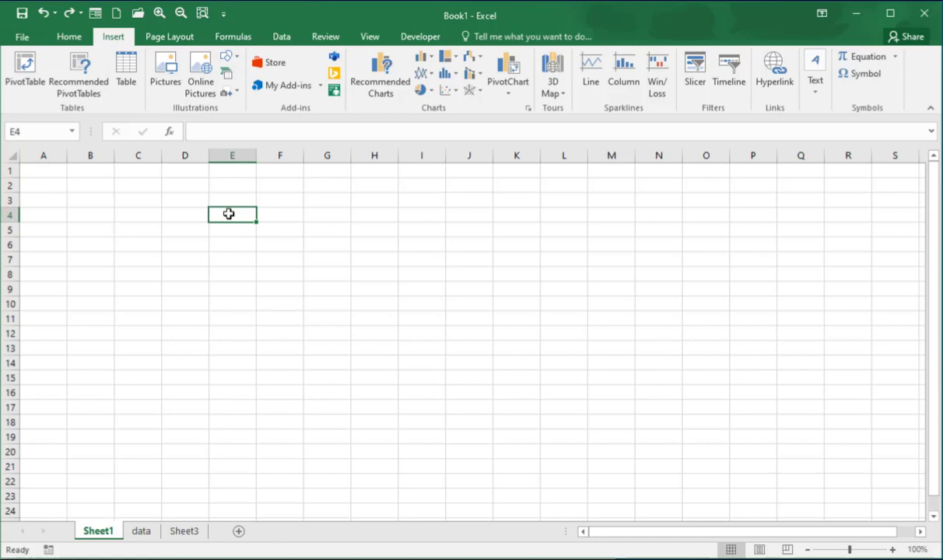
text(subscribe to)
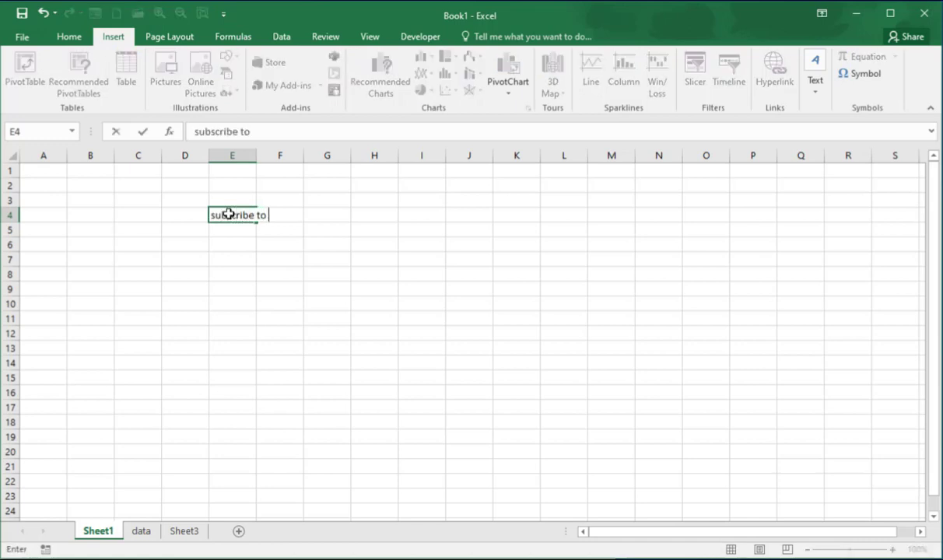
text(annel)
key(Return)
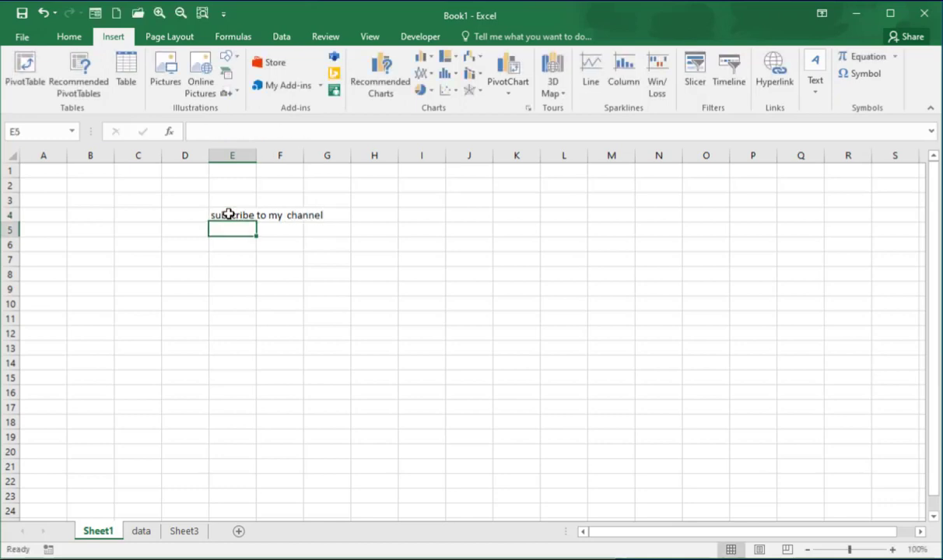
Overwrite the text in cell E4 with "hello" and undo the replacement
click(237, 216)
text(hello)
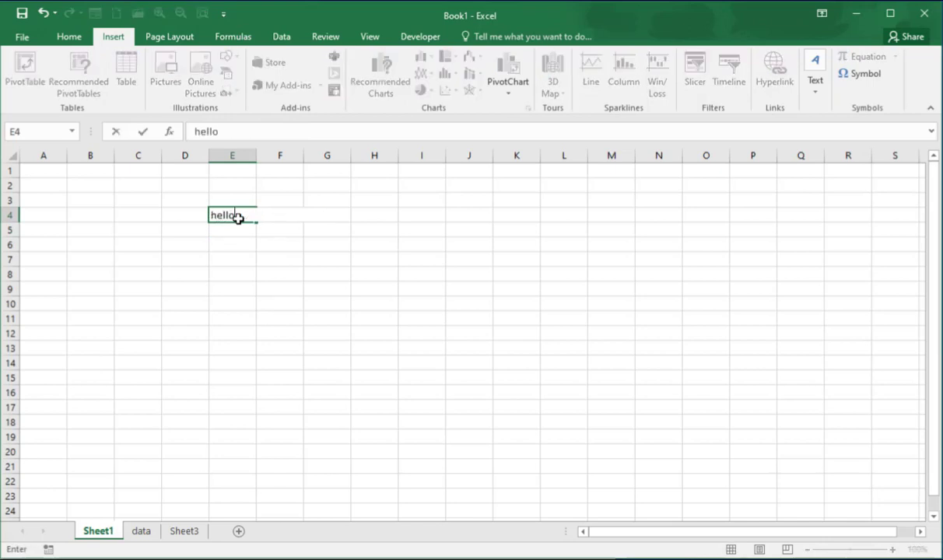
key(Return)
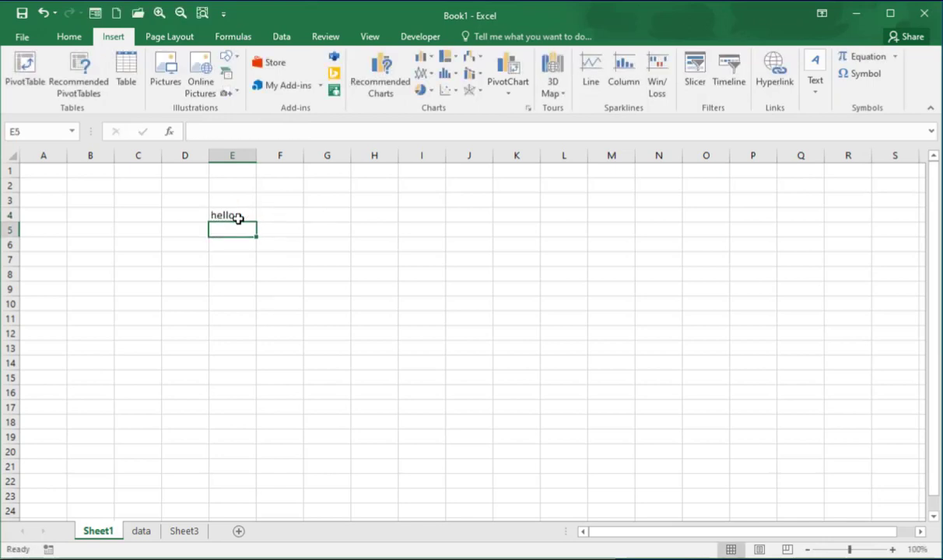
key(ctrl+z)
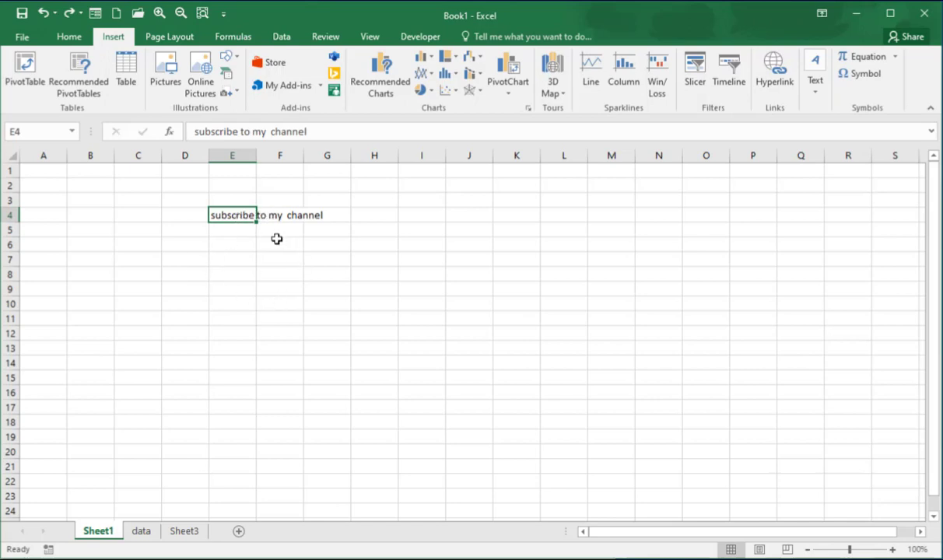
Examine what the formula bar shows for cell E4 compared with the empty cells around it
click(265, 210)
click(273, 257)
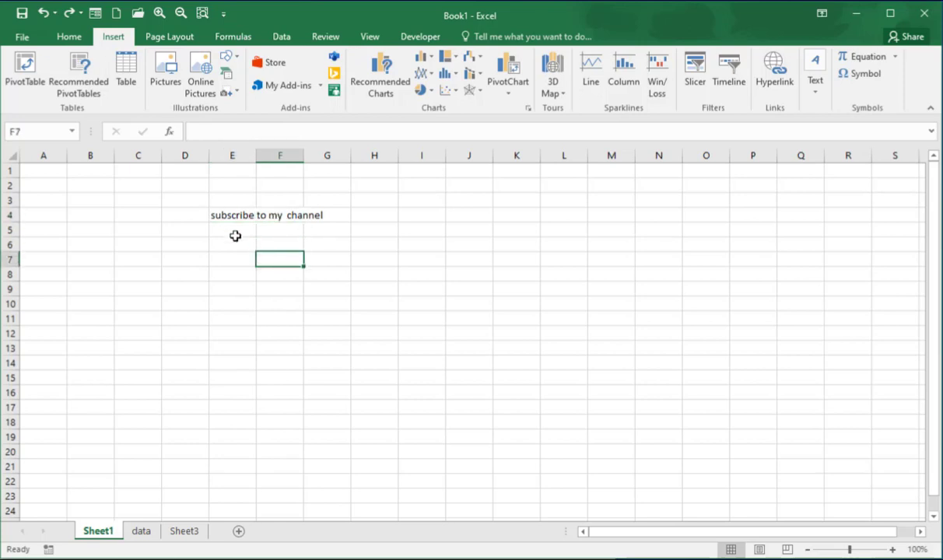
click(240, 212)
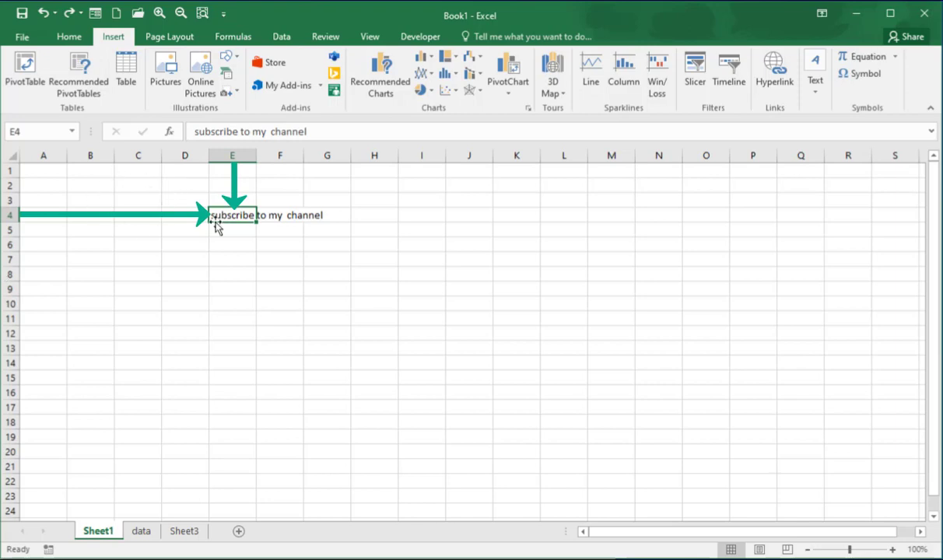
drag(183, 130, 337, 133)
click(338, 132)
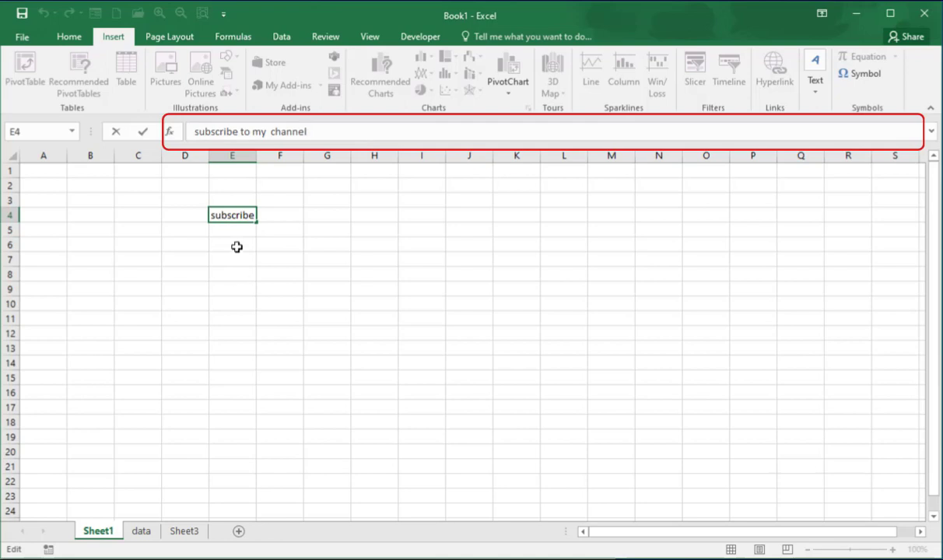
click(238, 246)
click(242, 217)
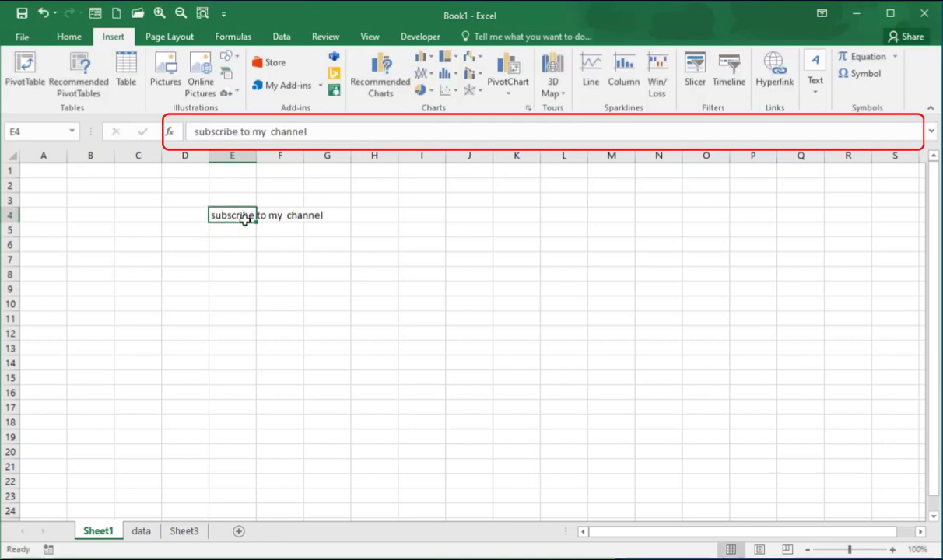
click(269, 256)
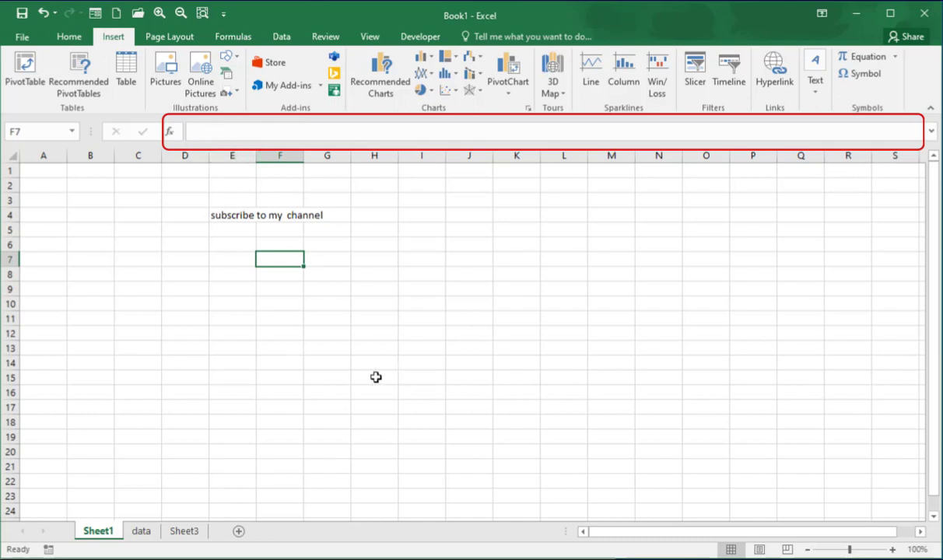
click(221, 211)
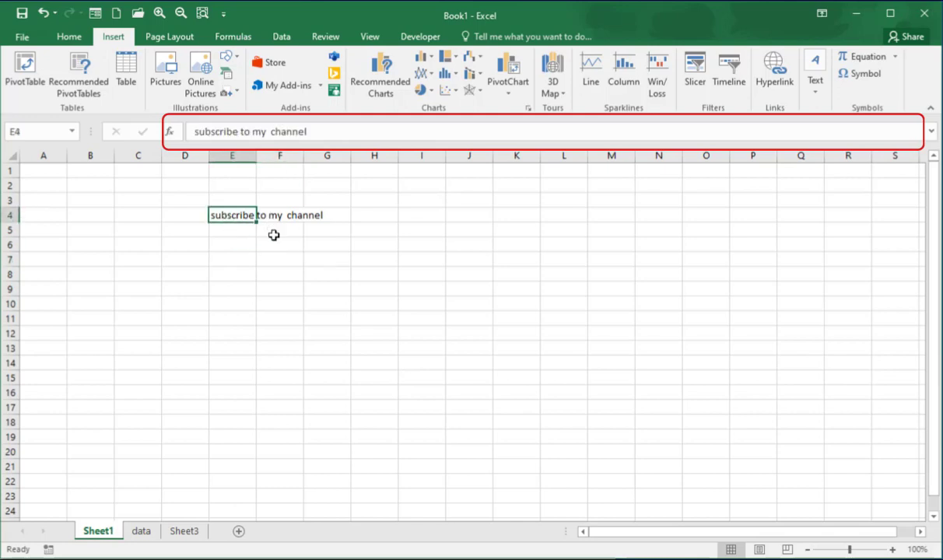
Enter the formula =E4 in cell G7 to repeat the text of cell E4
click(334, 262)
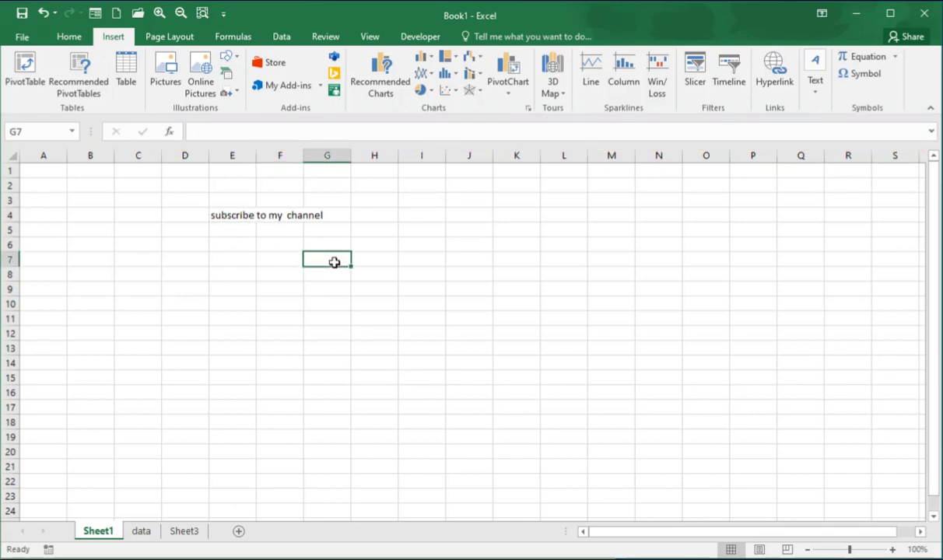
text(+)
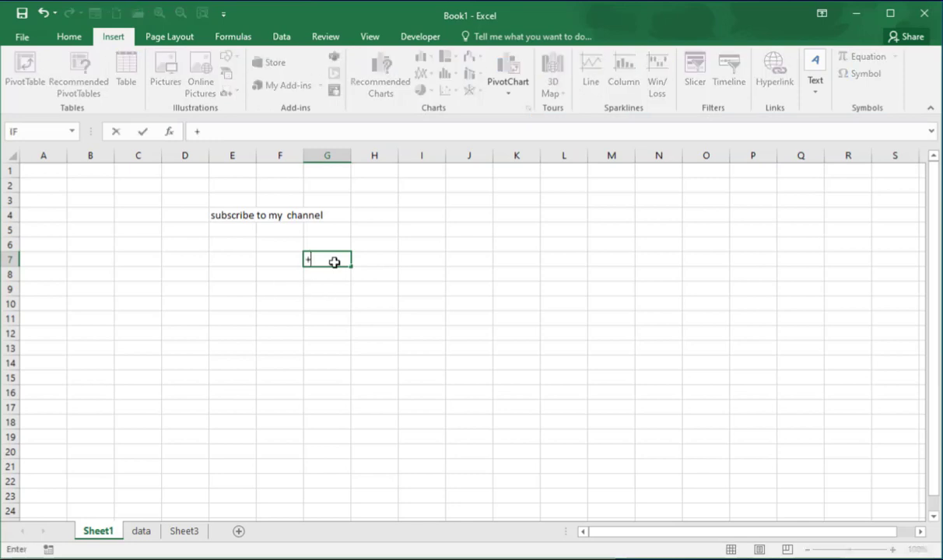
key(BackSpace)
text(=)
key(Left)
key(Left)
key(Up)
key(Up)
key(Up)
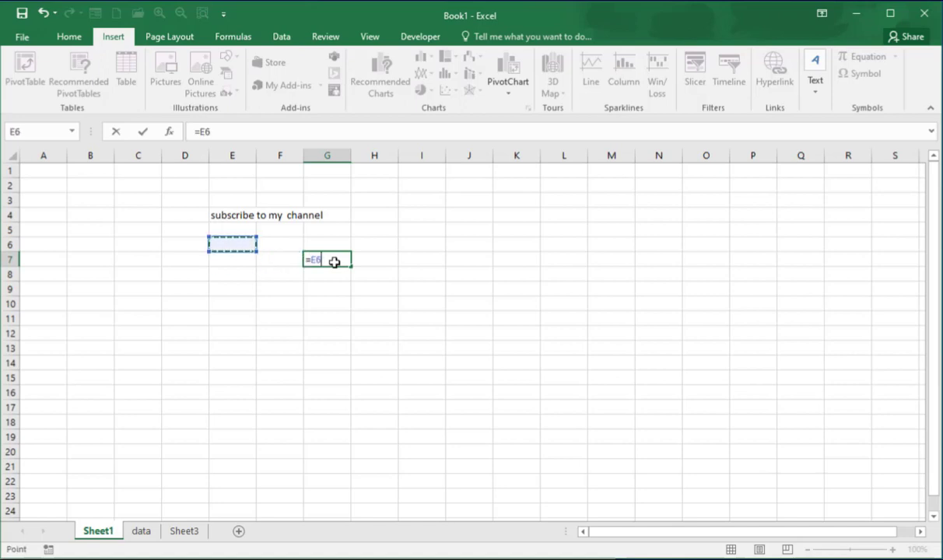
key(Return)
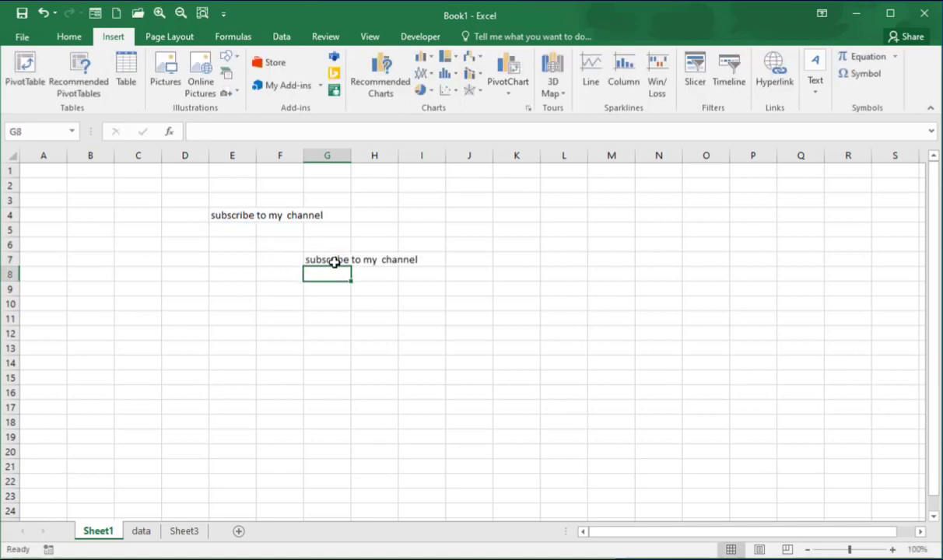
Edit the formula in cell G7, trying F7 as the reference before picking cell E4 again
click(335, 258)
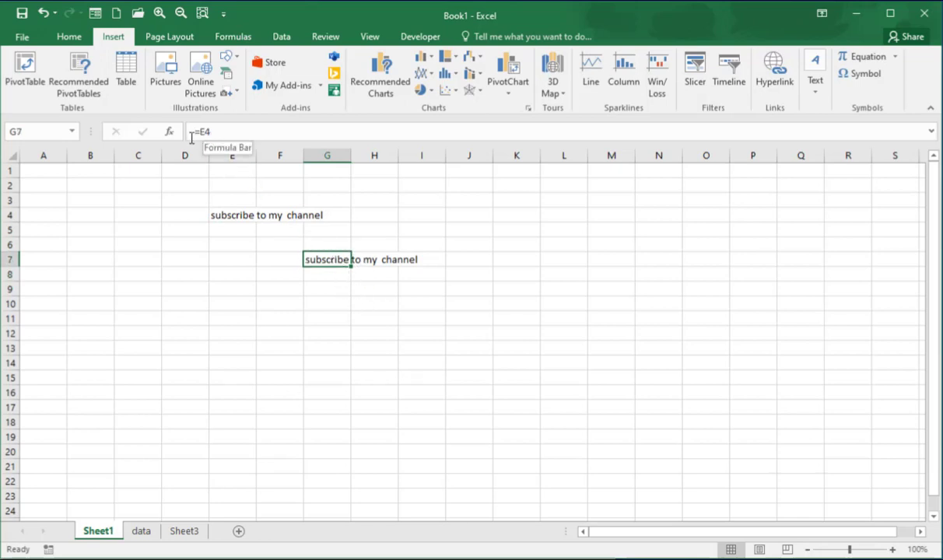
click(217, 134)
drag(217, 134, 199, 133)
click(276, 261)
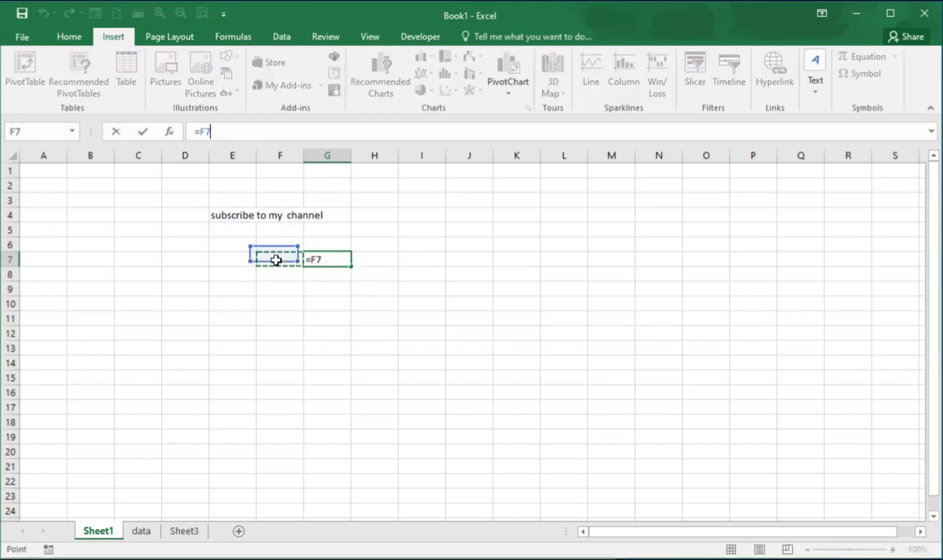
click(236, 215)
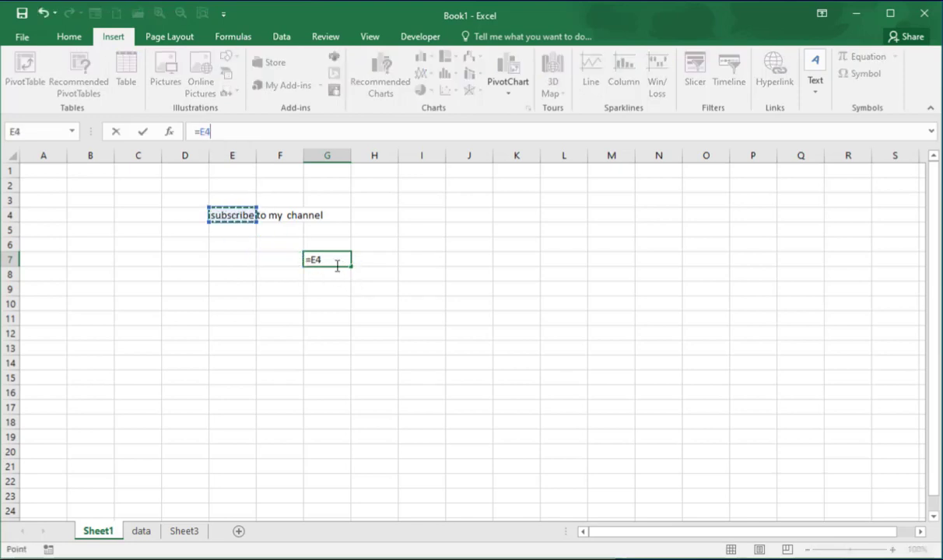
key(Return)
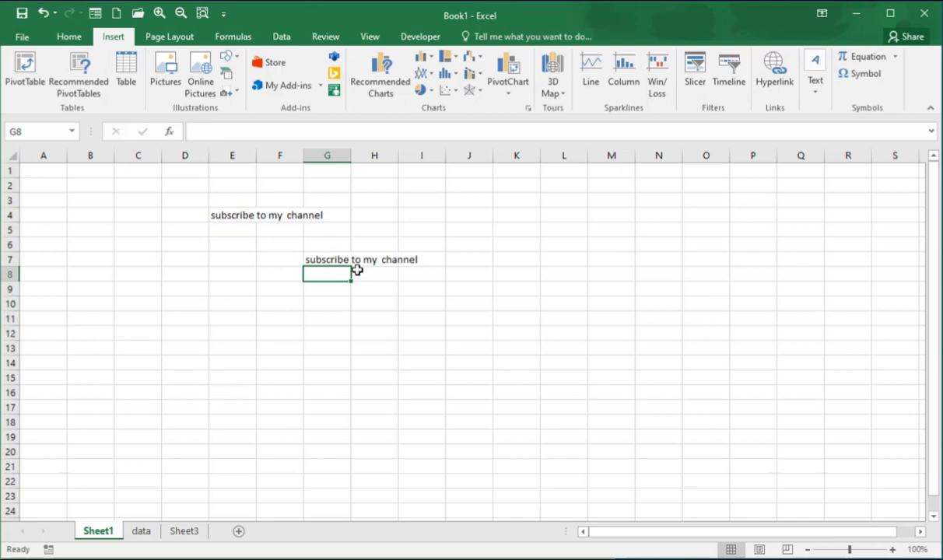
Compare the formula bar contents of cells E4 and G7, ending with E4 selected
click(219, 216)
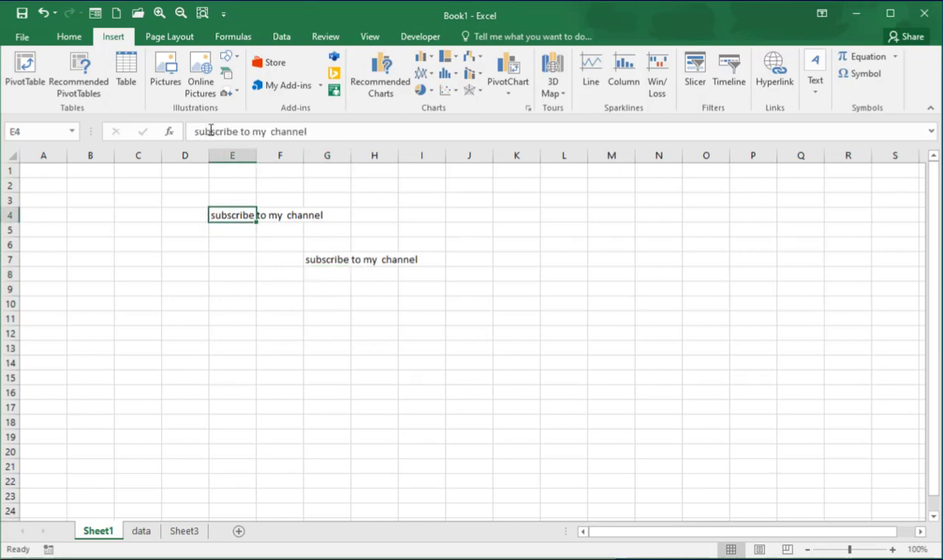
click(334, 259)
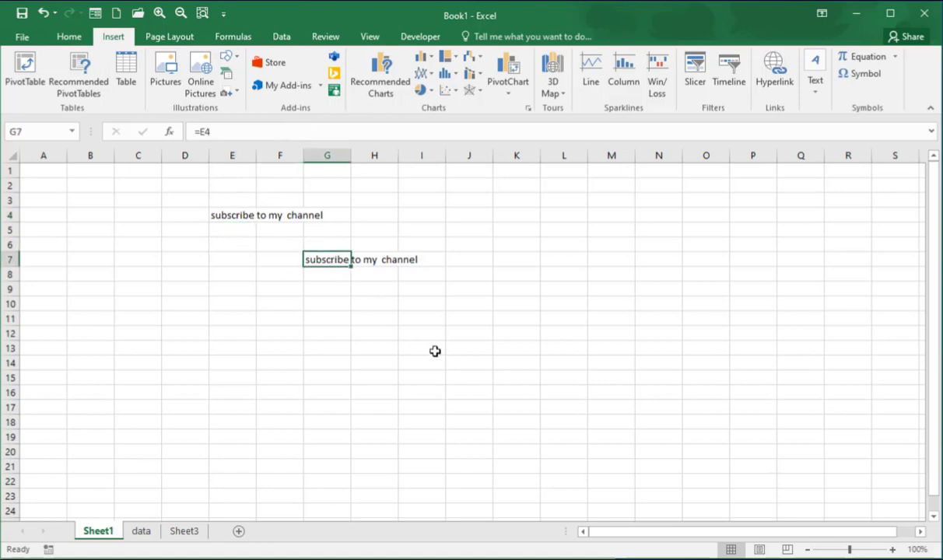
click(232, 215)
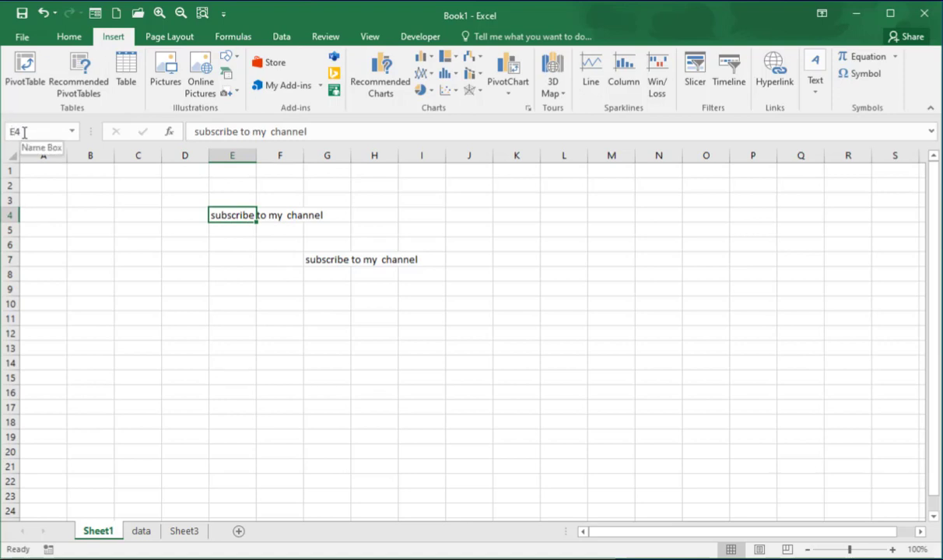
Examine how the Name Box shows the address of the active cell, selecting cells E9 and G4 in turn
key(ctrl+shift)
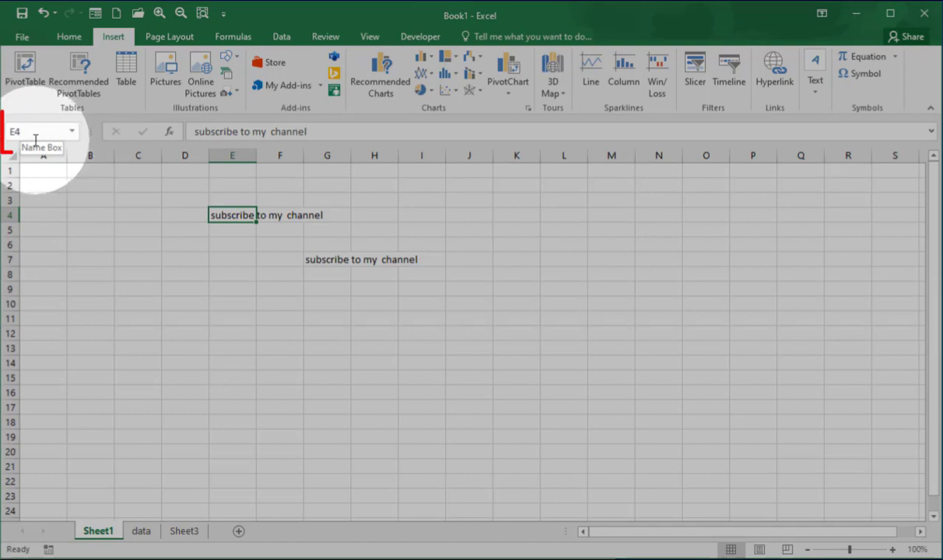
key(ctrl+shift)
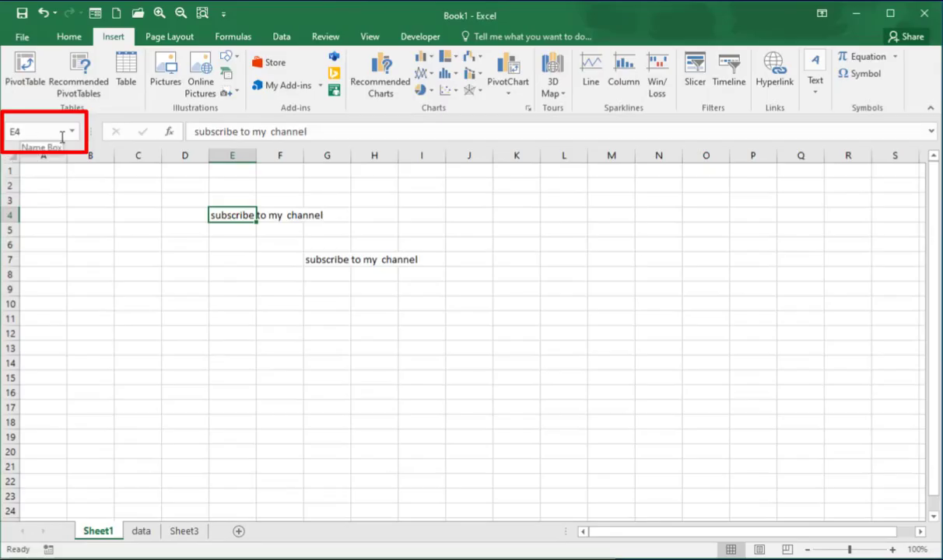
click(220, 290)
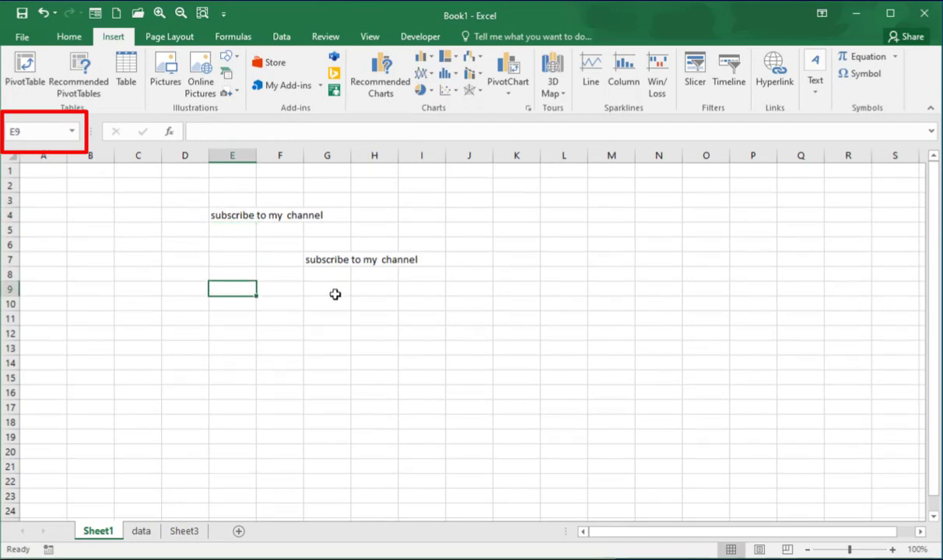
click(327, 216)
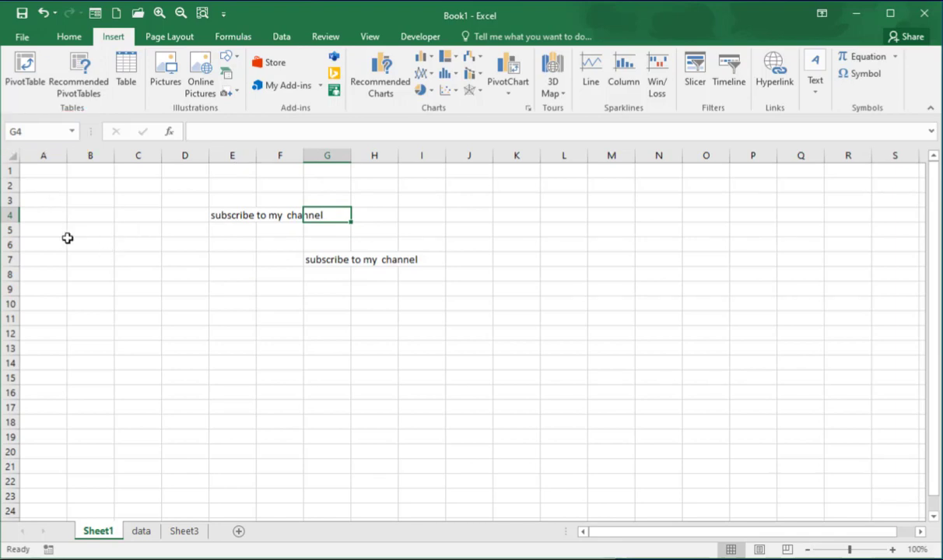
Jump directly to cell C50 by entering its address, and return to cell A1
click(38, 133)
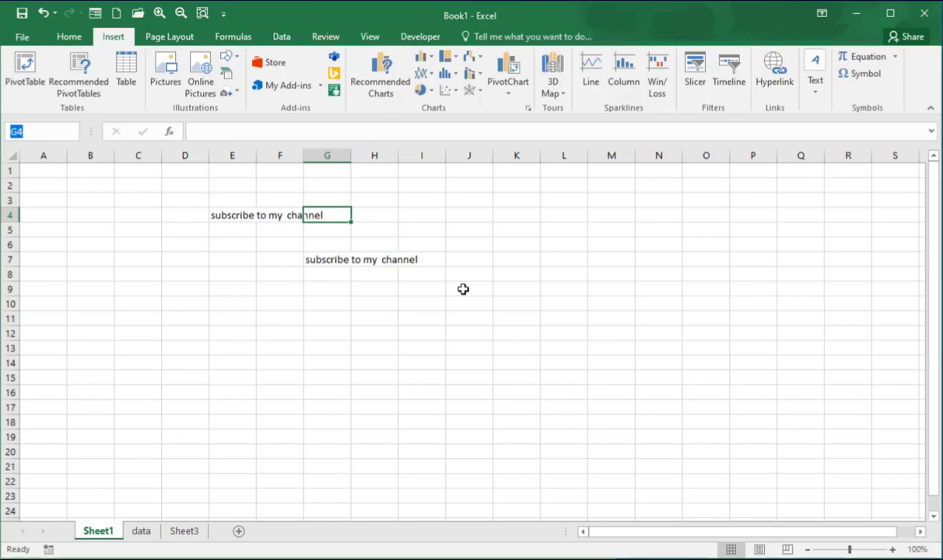
key(shift)
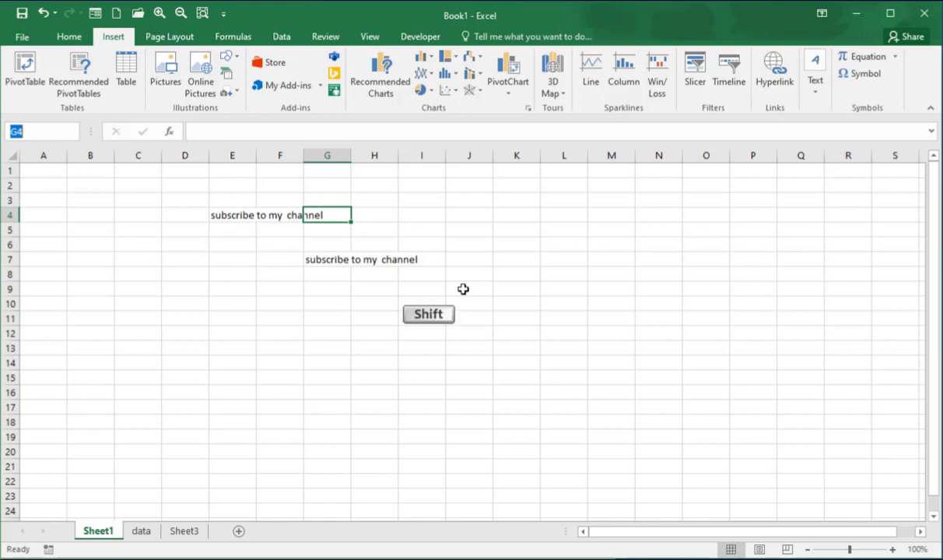
text(C50)
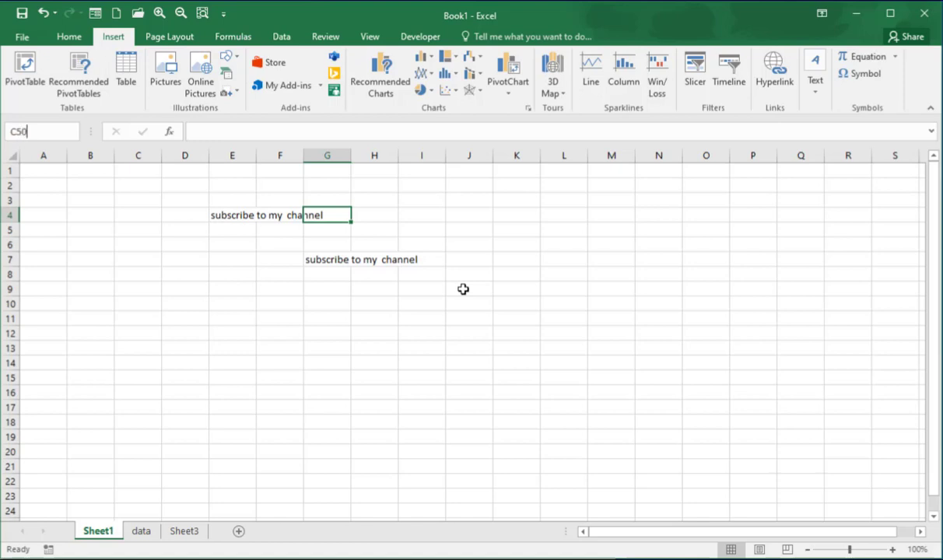
key(Return)
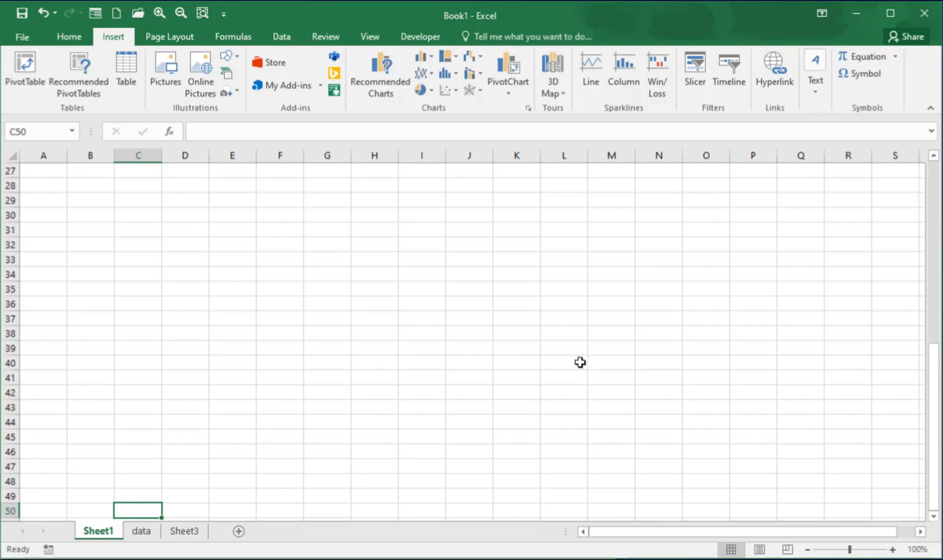
key(ctrl+Home)
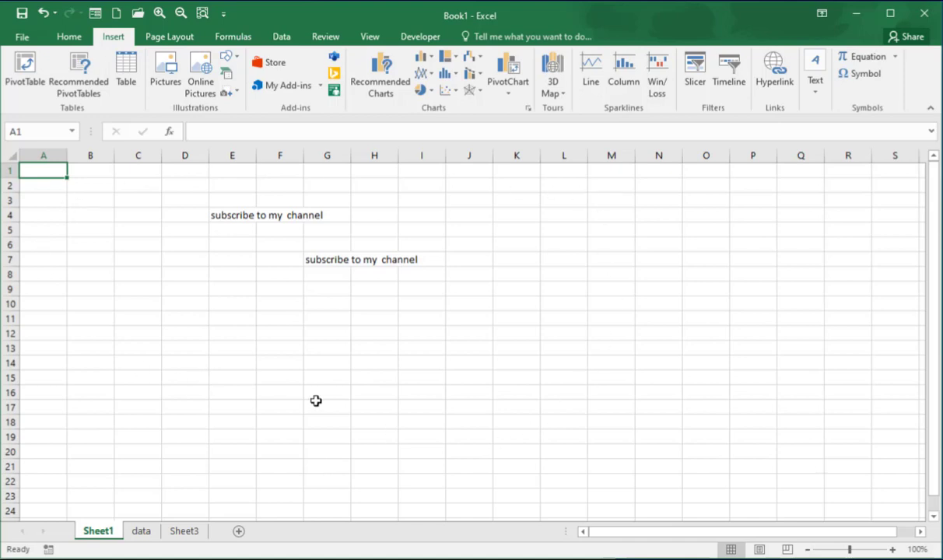
Try selecting entire rows 3 to 13 and 5 to 14 and entire columns B to D, and view the commands available for the columns
drag(10, 196, 3, 347)
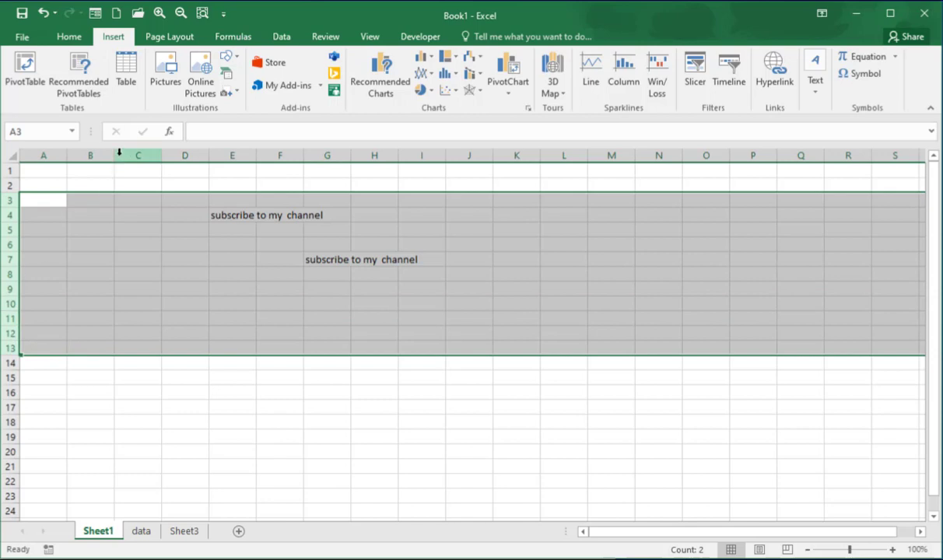
drag(91, 156, 168, 162)
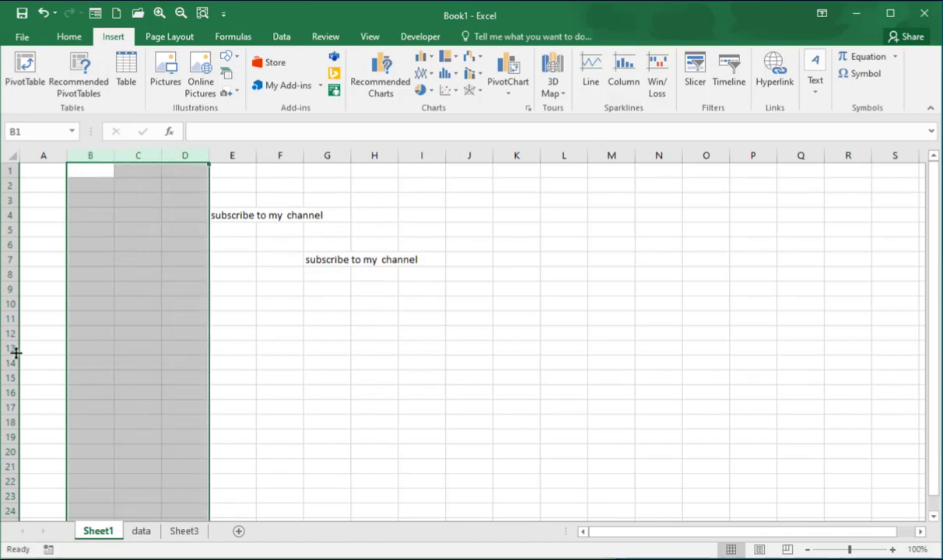
drag(7, 229, 7, 362)
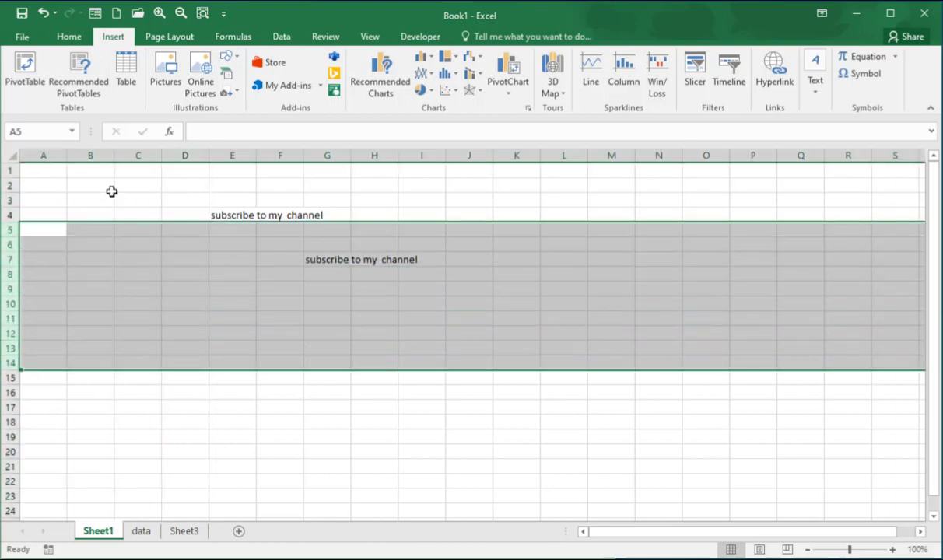
drag(100, 150, 186, 157)
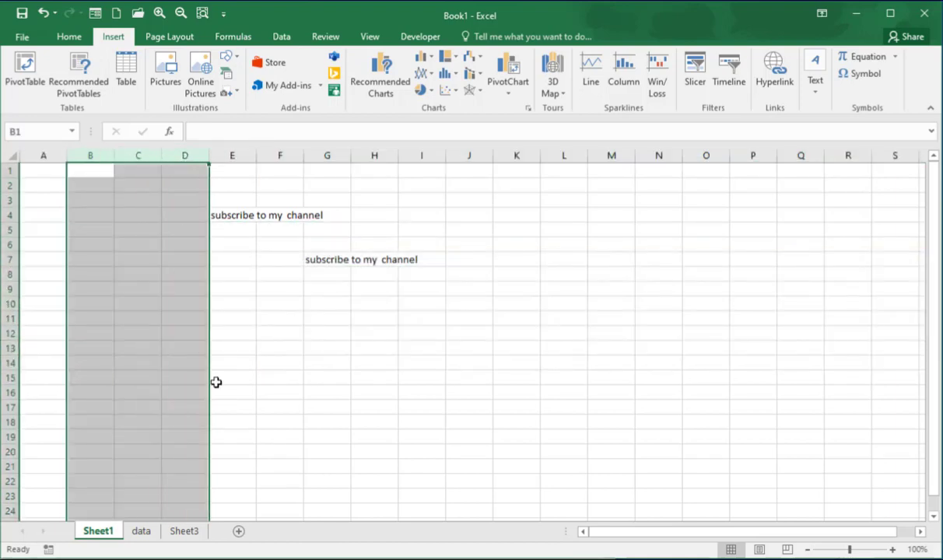
right_click(140, 228)
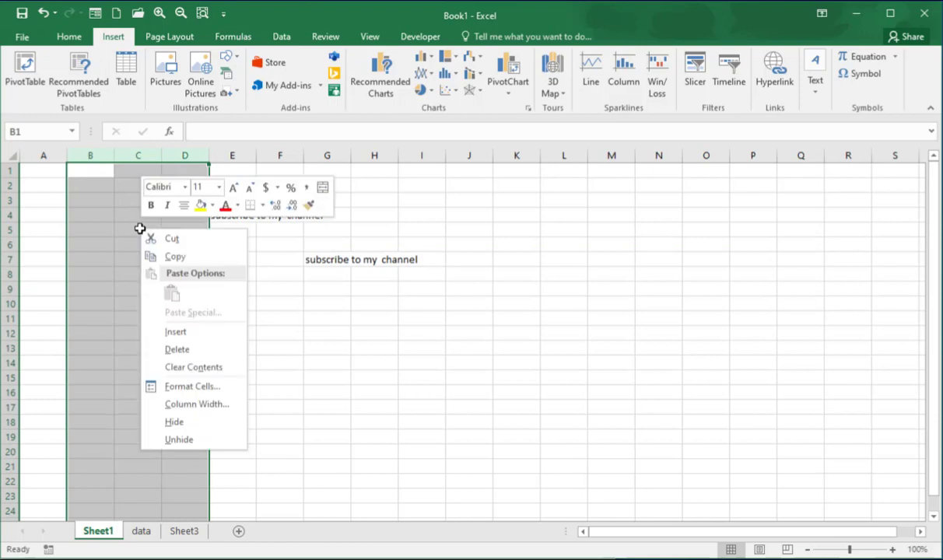
click(118, 244)
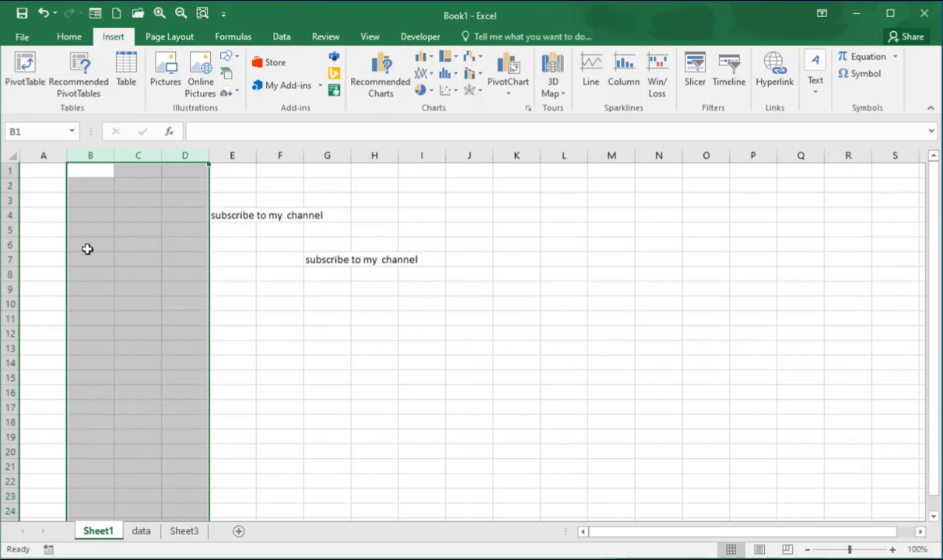
Select cell B6 and expand the selection to the entire columns B to D
click(88, 248)
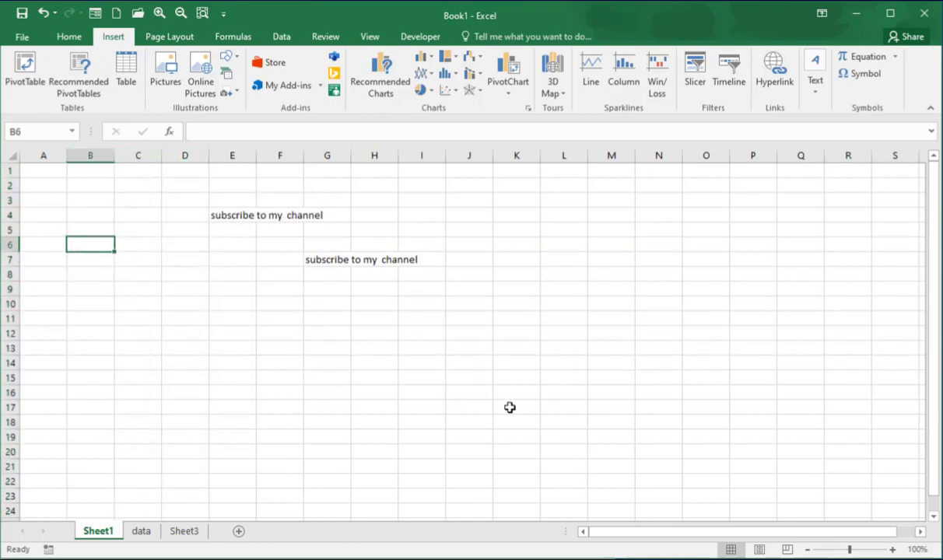
key(ctrl)
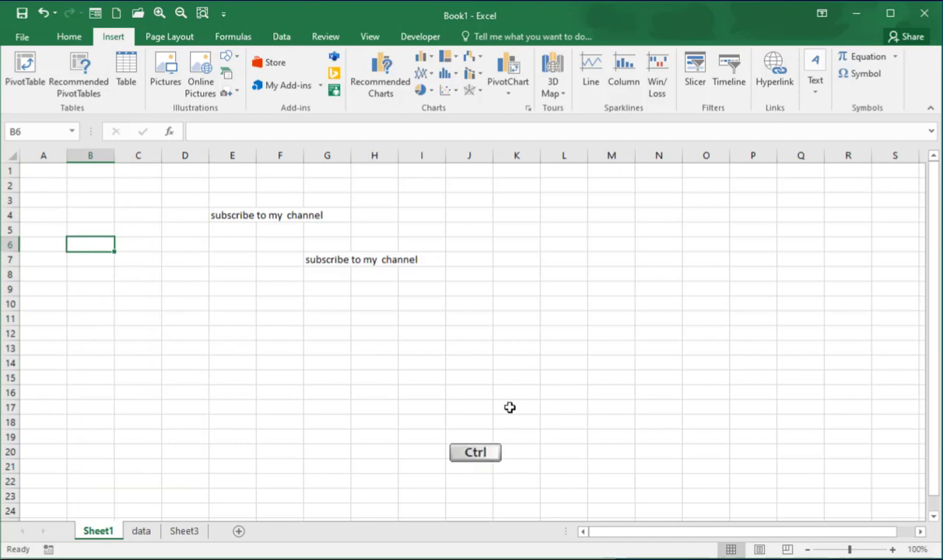
key(ctrl+space)
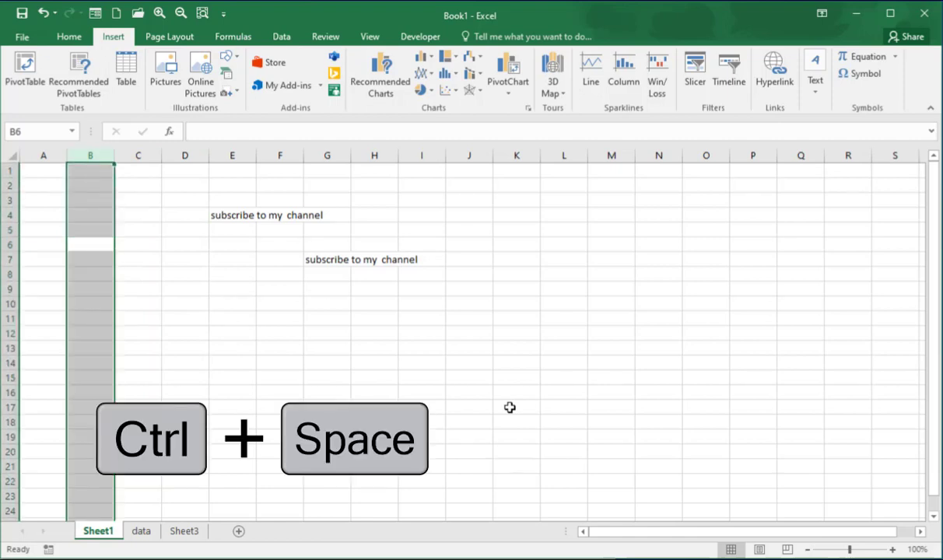
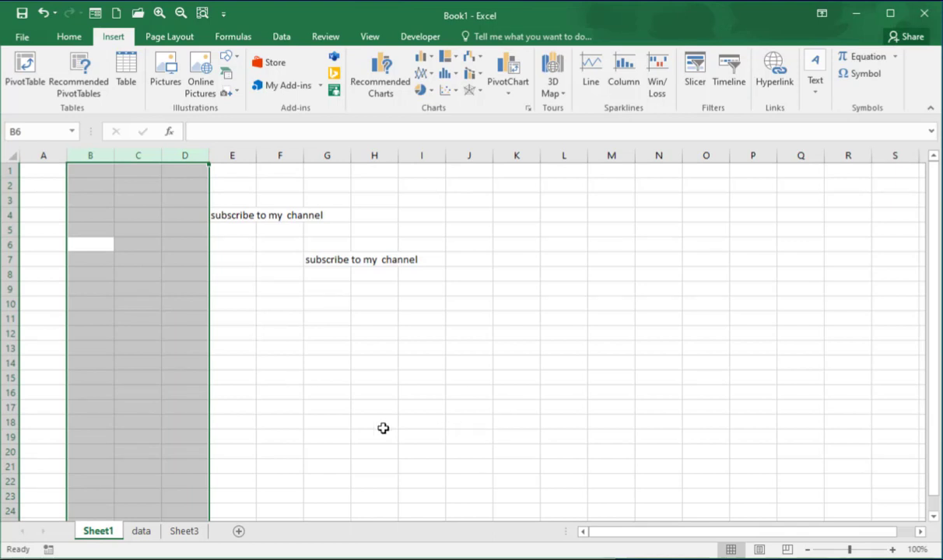
Insert three blank columns at the selected columns B to D, and delete those three columns again
right_click(139, 258)
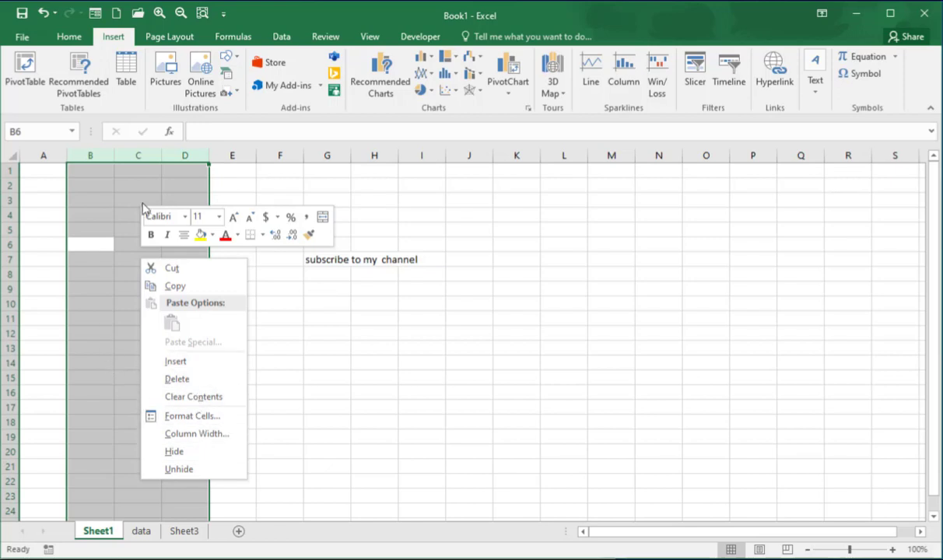
click(176, 363)
right_click(142, 259)
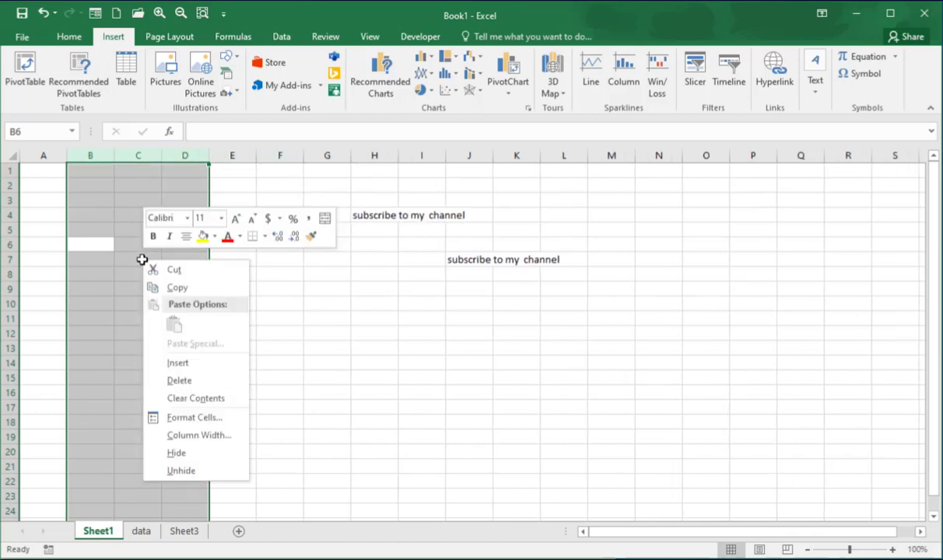
click(194, 381)
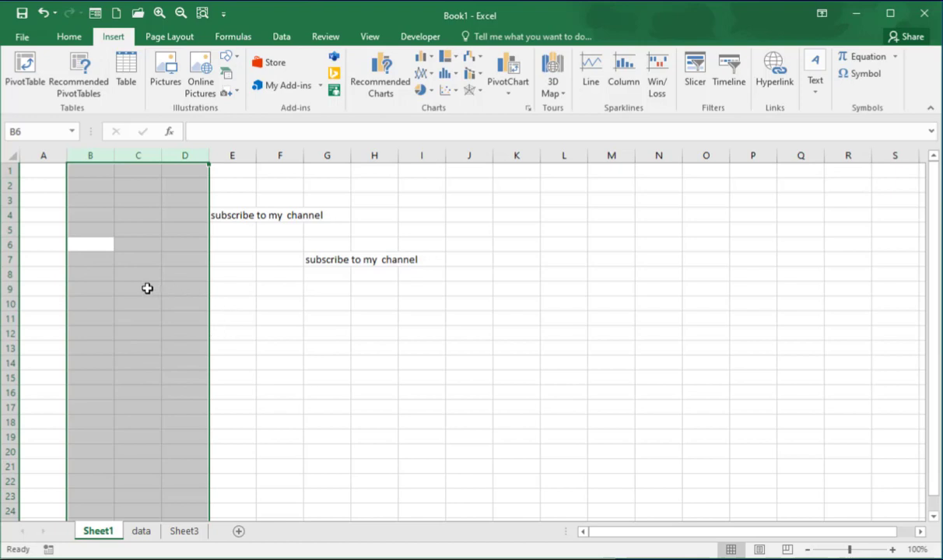
Repeat inserting three blank columns at B to D, remove them, and select cell C8
key(ctrl+shift+plus)
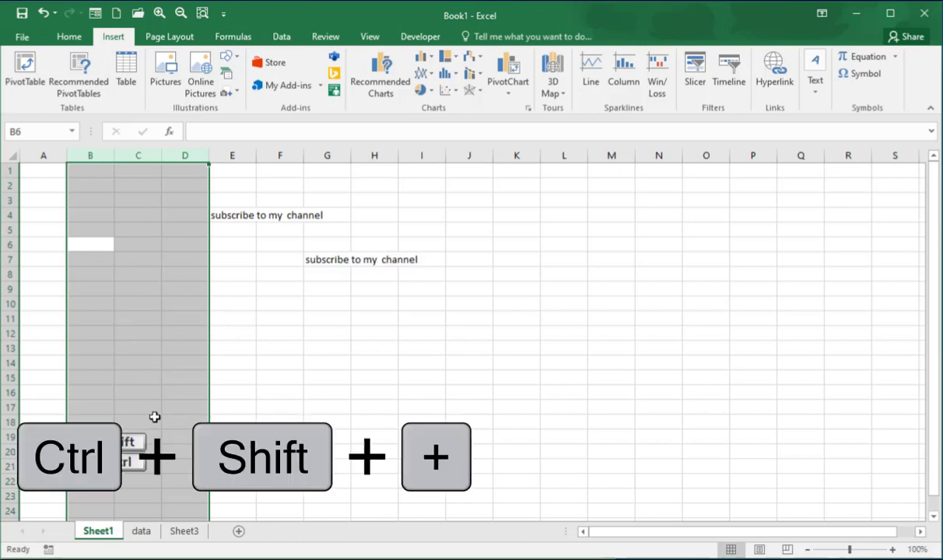
key(ctrl+shift+plus)
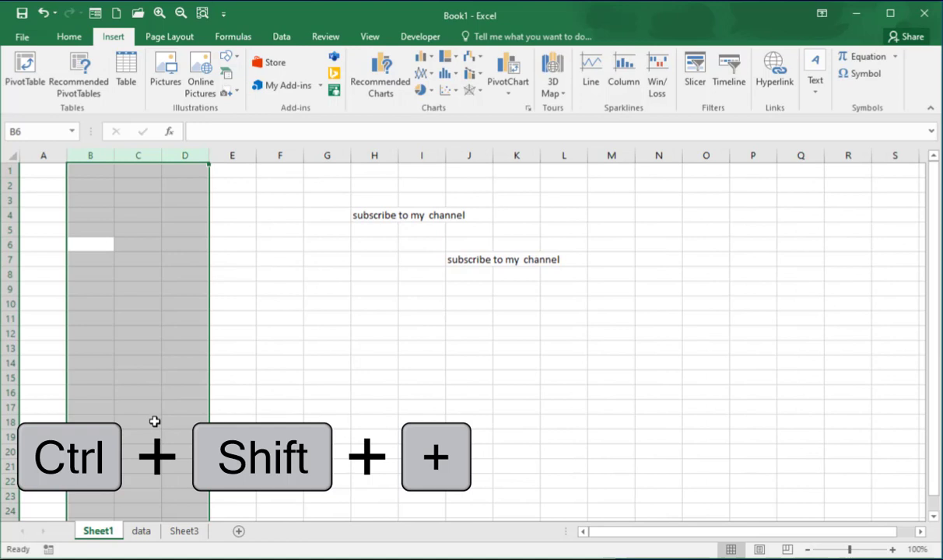
key(ctrl+z)
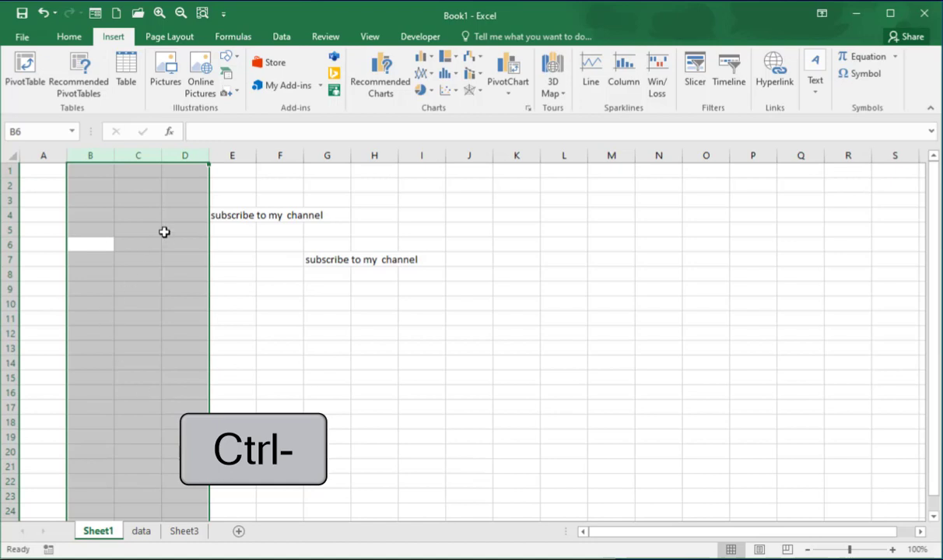
click(194, 359)
click(131, 274)
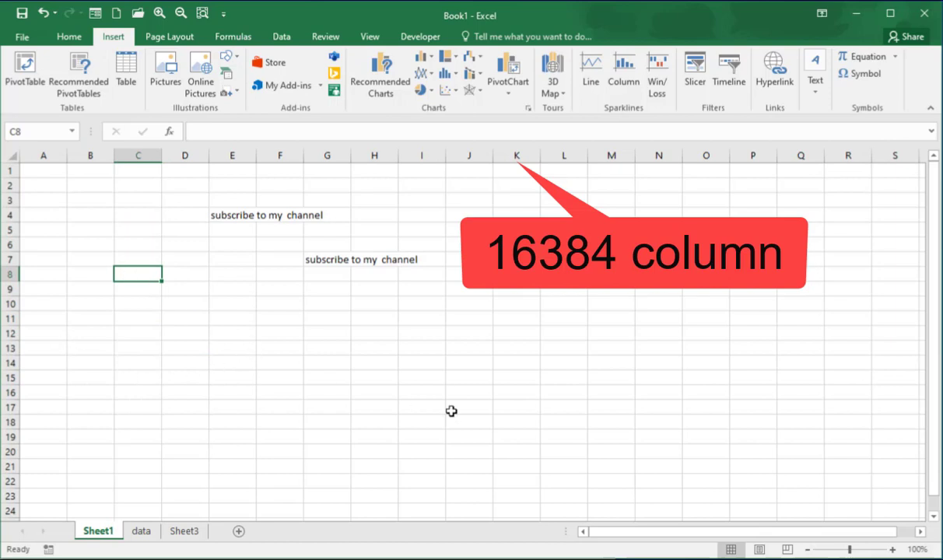
Move the selection from cell A1 down one row at a time to A4, and back up to A1
click(49, 168)
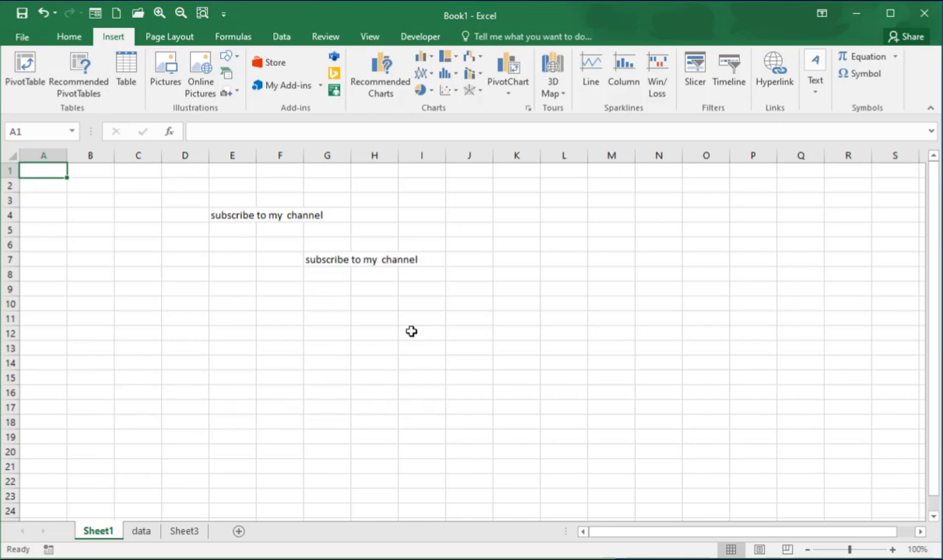
key(Down)
key(Down)
key(Down)
key(Up)
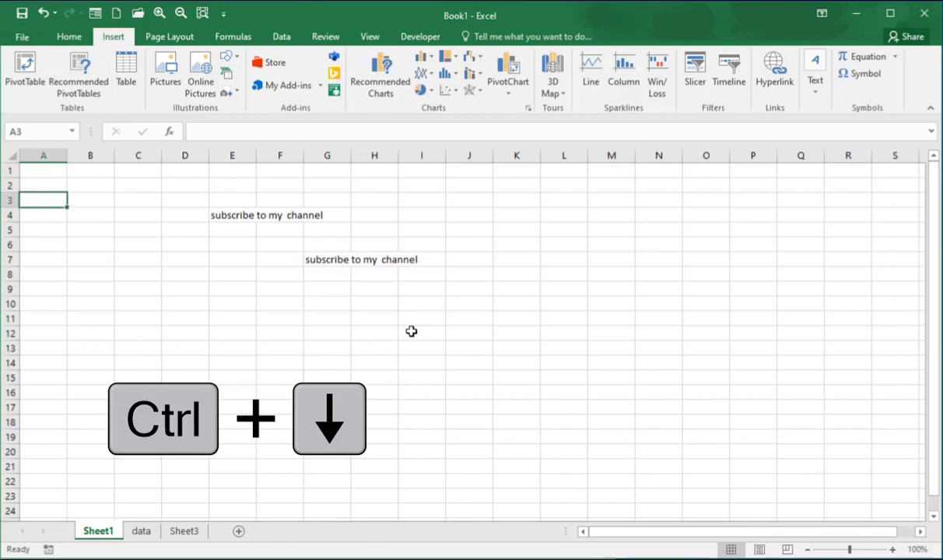
key(Up)
key(Up)
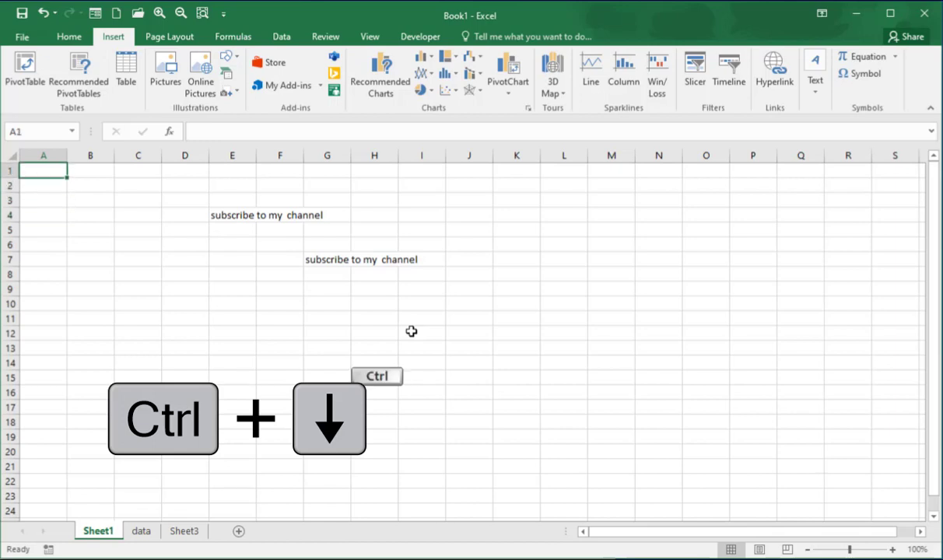
Jump to the last row of column A, go on to the last column XFD, and return to cell A1
key(ctrl+Down)
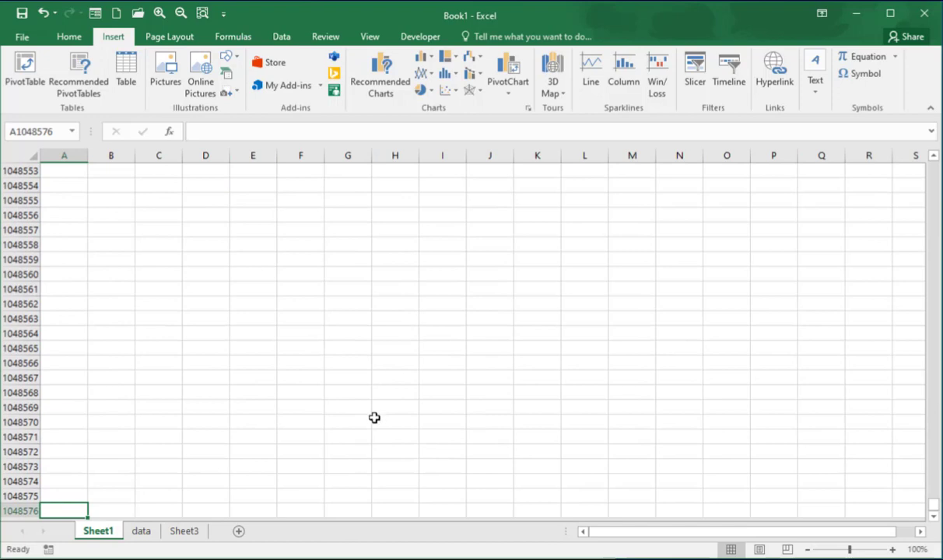
key(ctrl+shift)
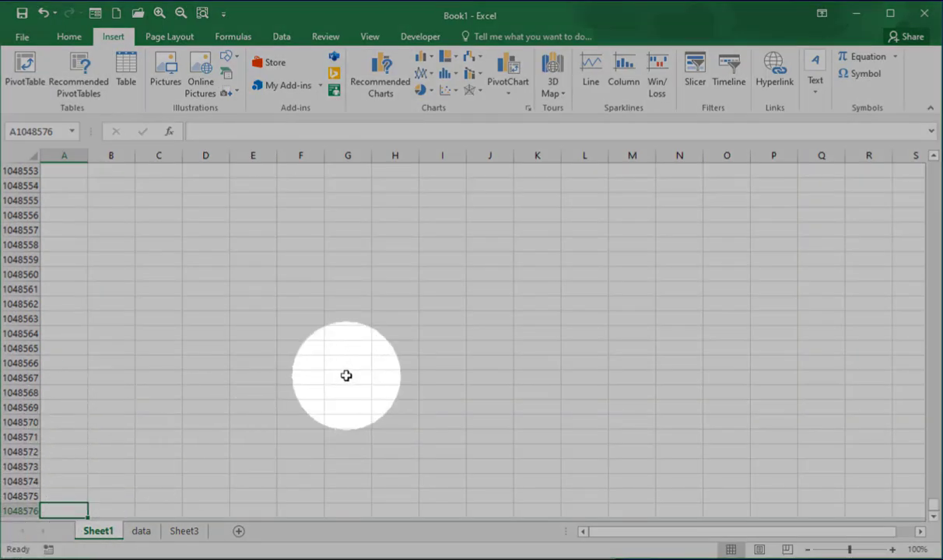
key(ctrl+shift)
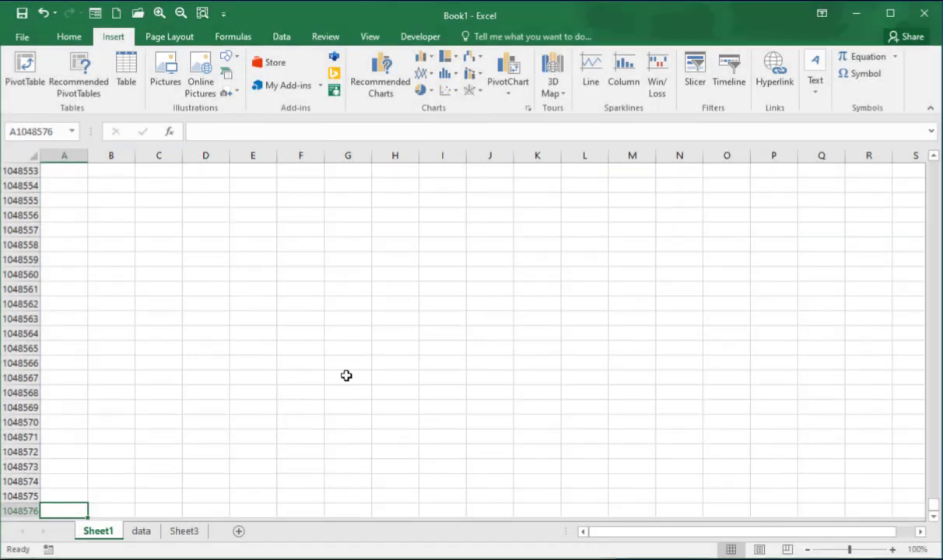
key(ctrl+Right)
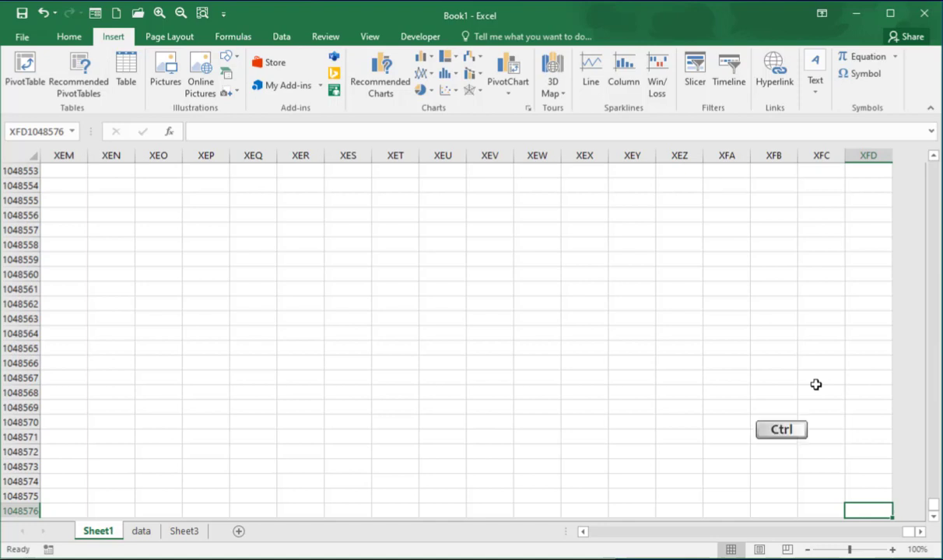
key(ctrl+Home)
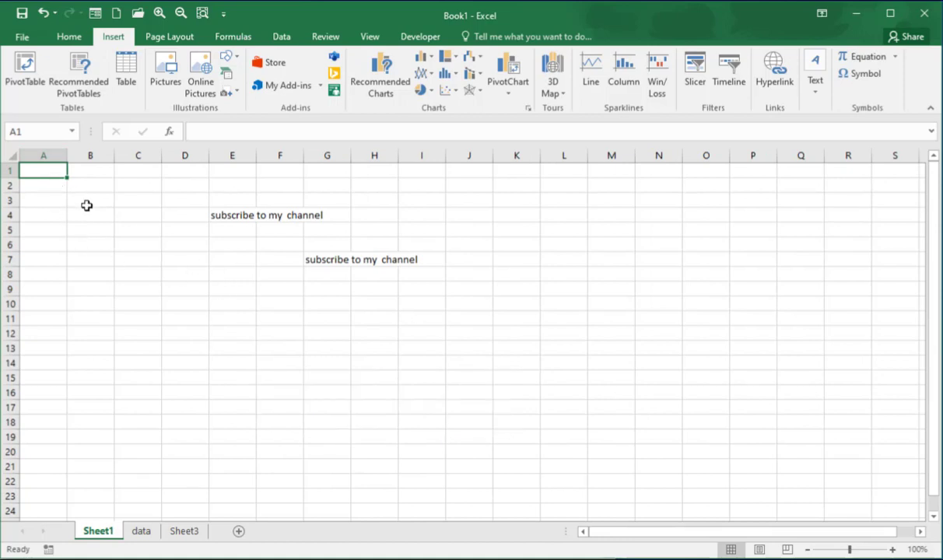
Select the cell range B2:E8 as one block, and clear the selection by selecting cell E9
drag(85, 187, 225, 271)
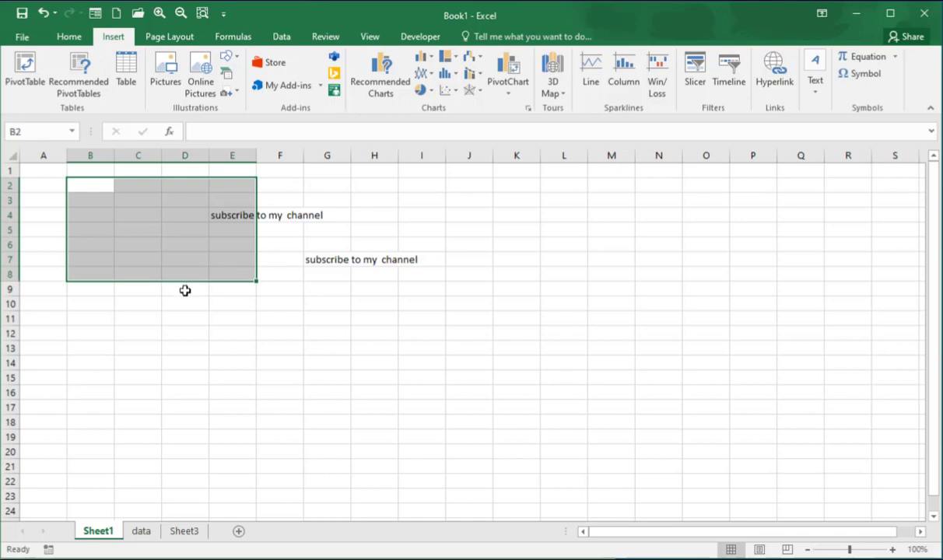
drag(90, 188, 232, 285)
click(222, 296)
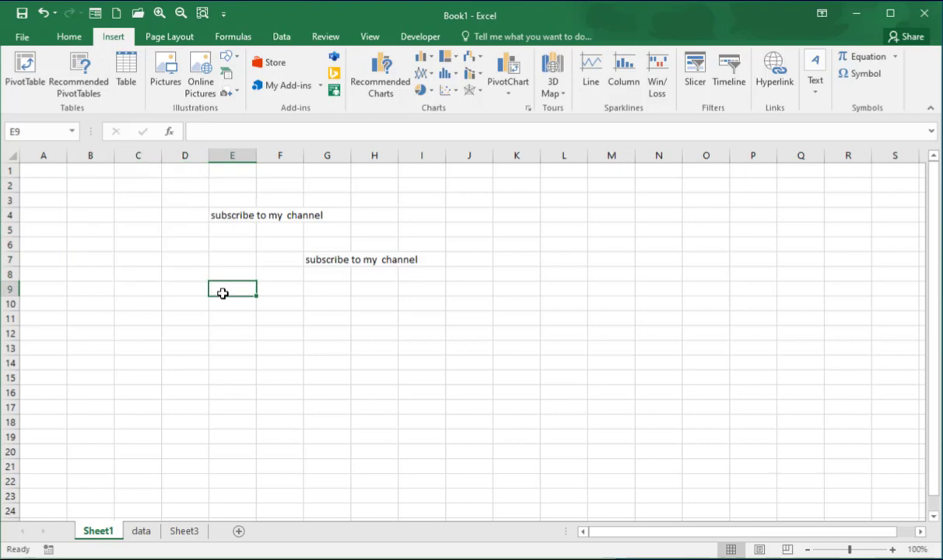
Select cell B2 and extend the selection cell by cell down to row 8 and across to column E
click(87, 186)
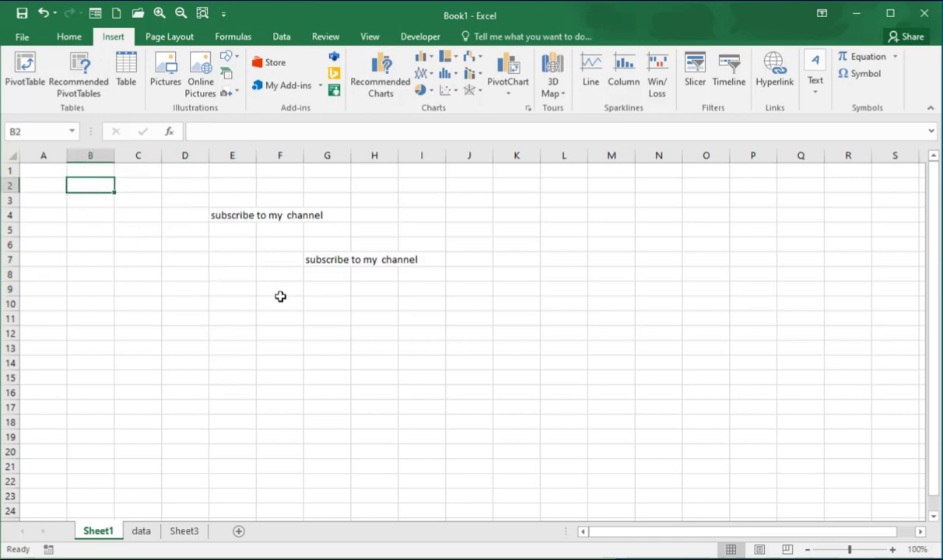
key(shift+Down)
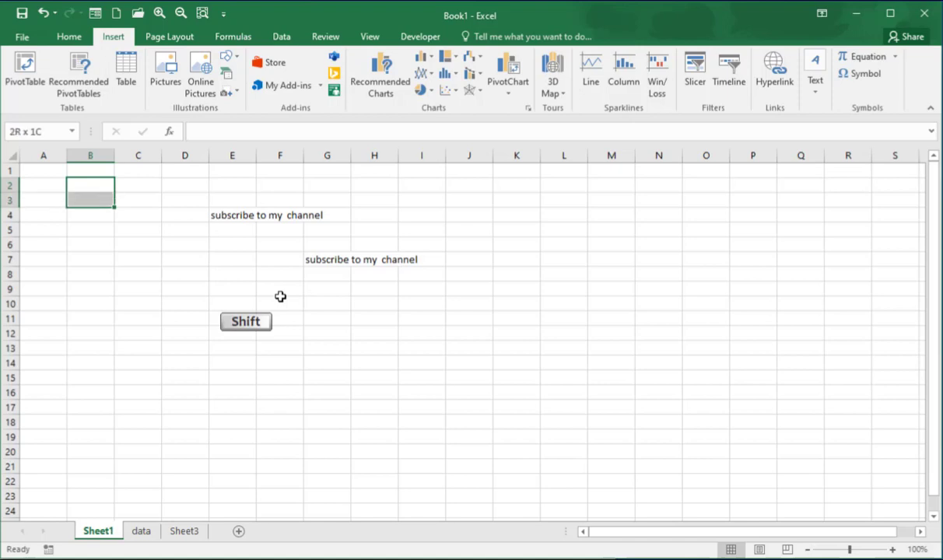
key(shift+Down)
key(shift+Down)
key(shift+Down)
key(shift+Down)
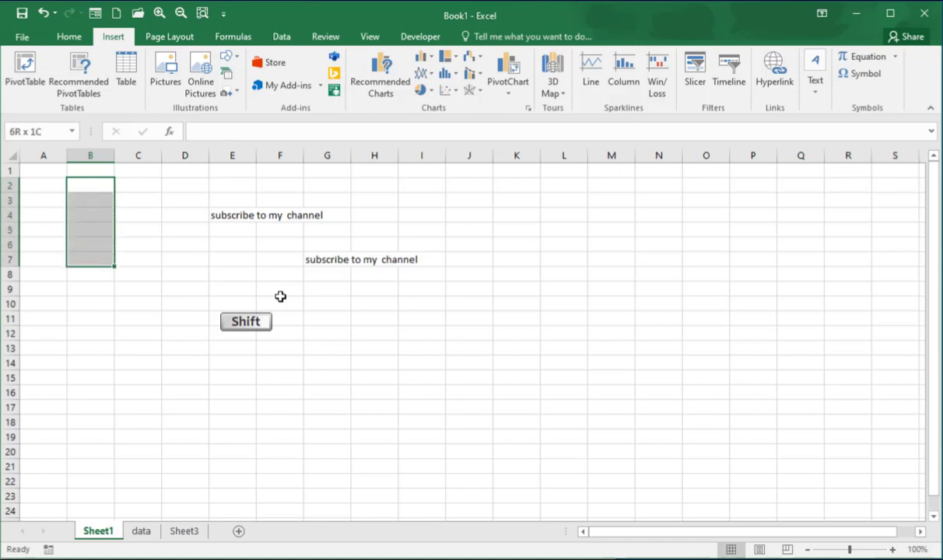
key(shift+Down)
key(shift+Right)
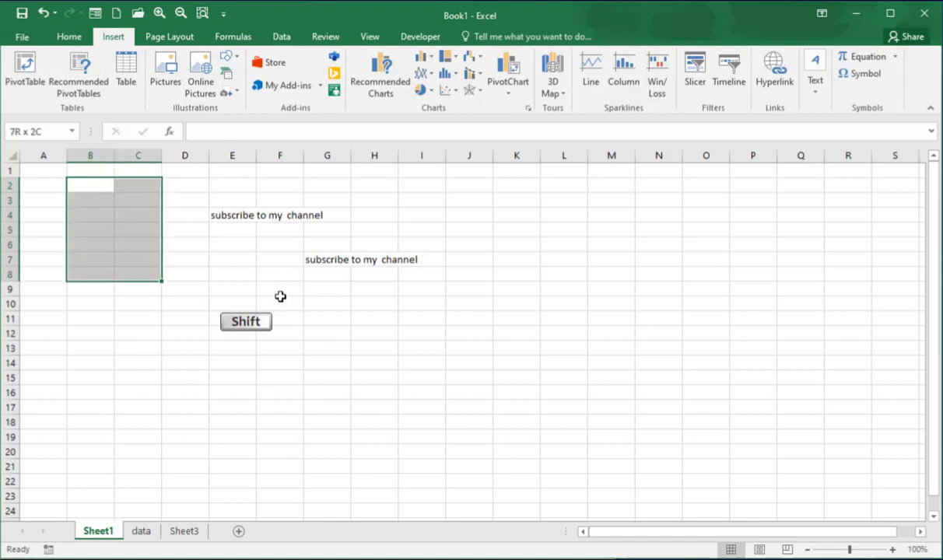
key(shift+Right)
key(shift+Right)
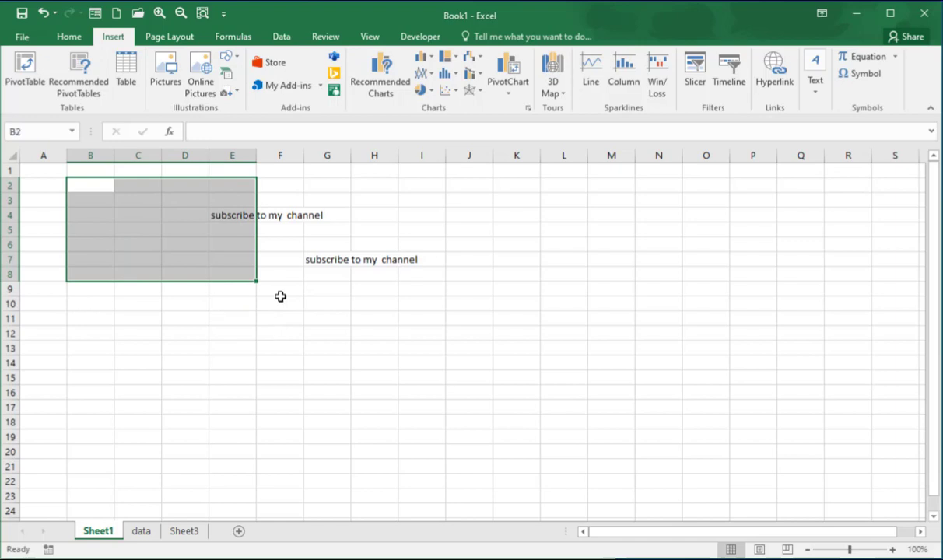
Enter the range reference B2:E8 as text in cell D9 and reselect that cell
click(181, 292)
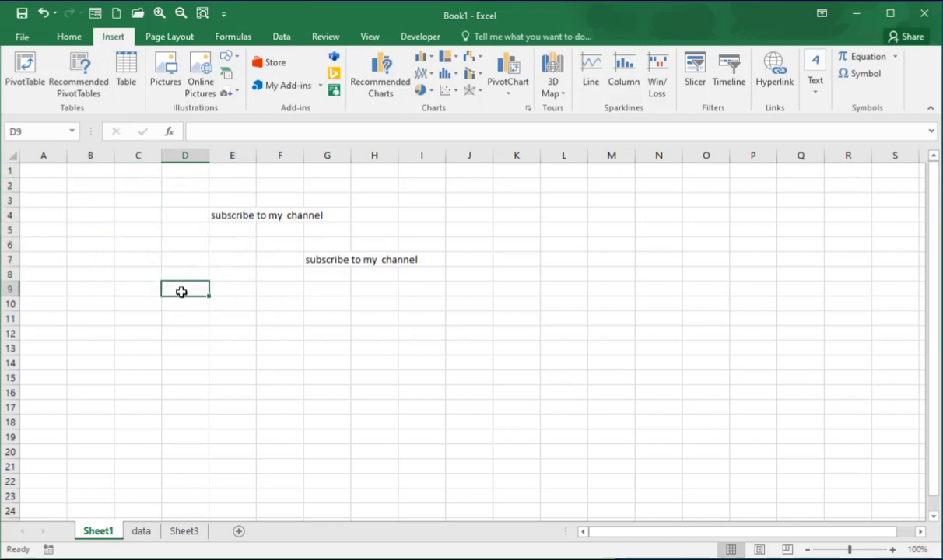
text(B)
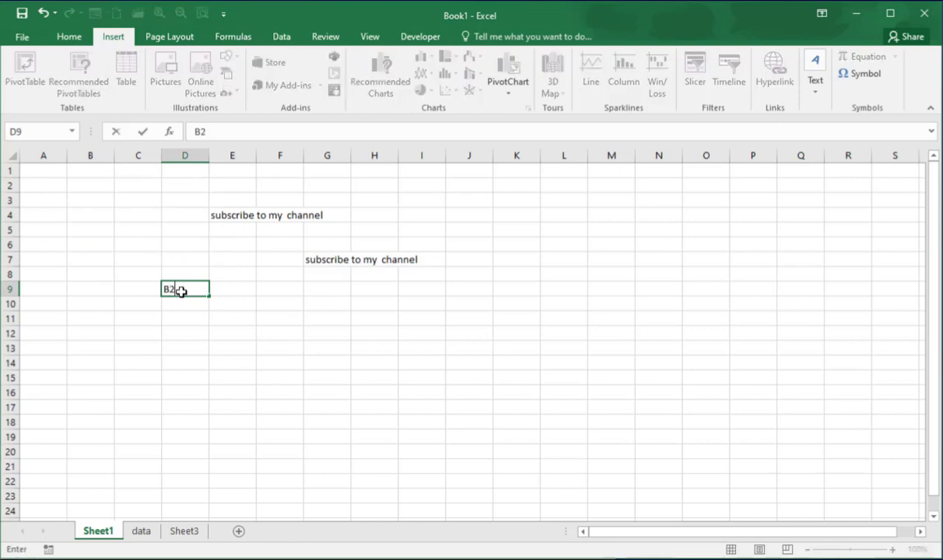
text(2:E8)
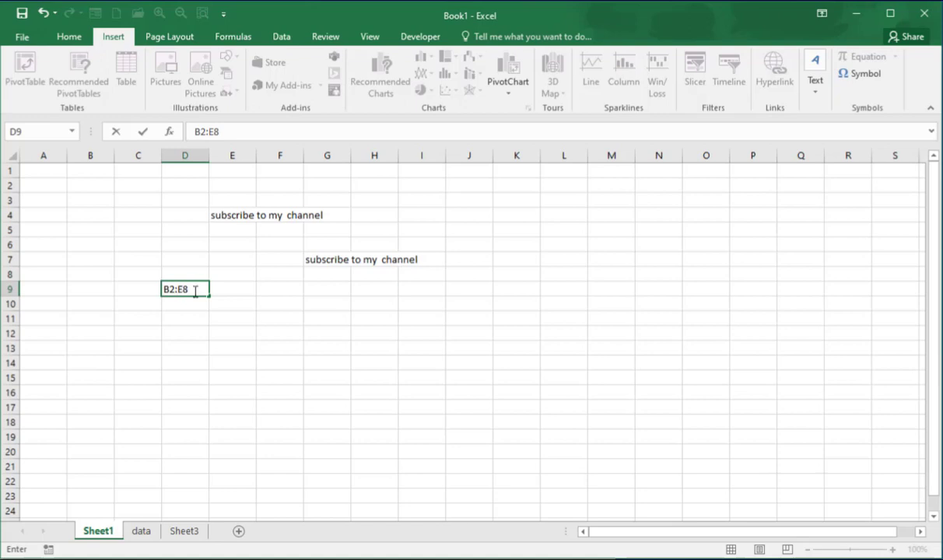
click(235, 287)
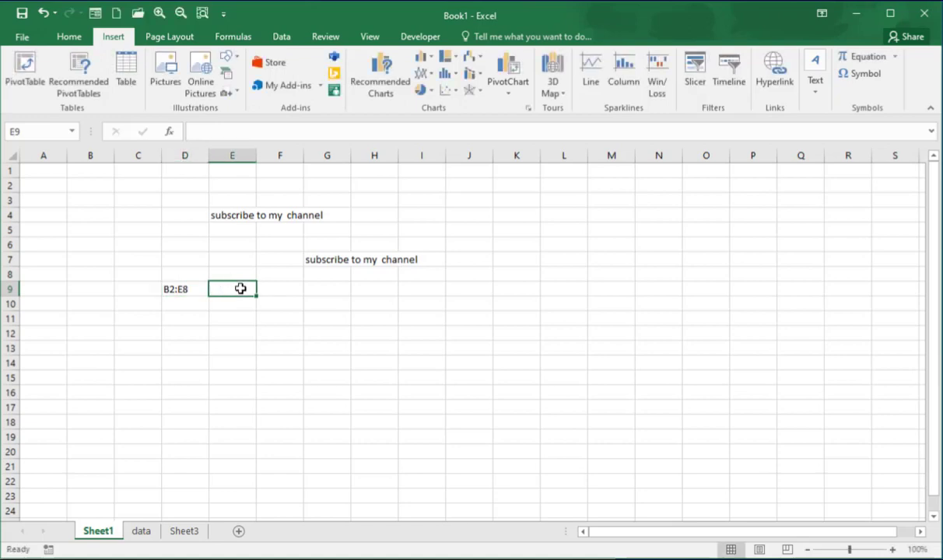
click(184, 291)
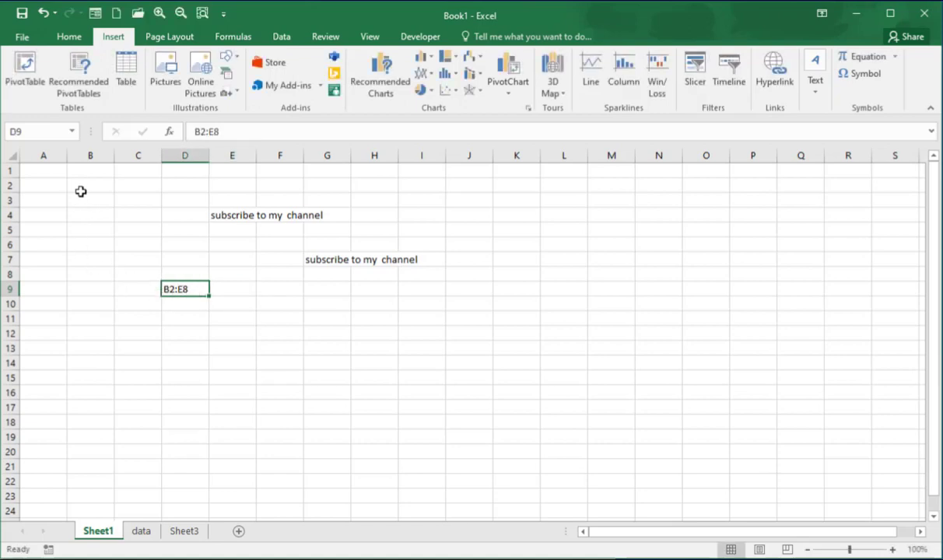
Select the range B2:E8 in one sweep, select it again by extending from B2 cell by cell, and return to cell D9
drag(83, 187, 225, 279)
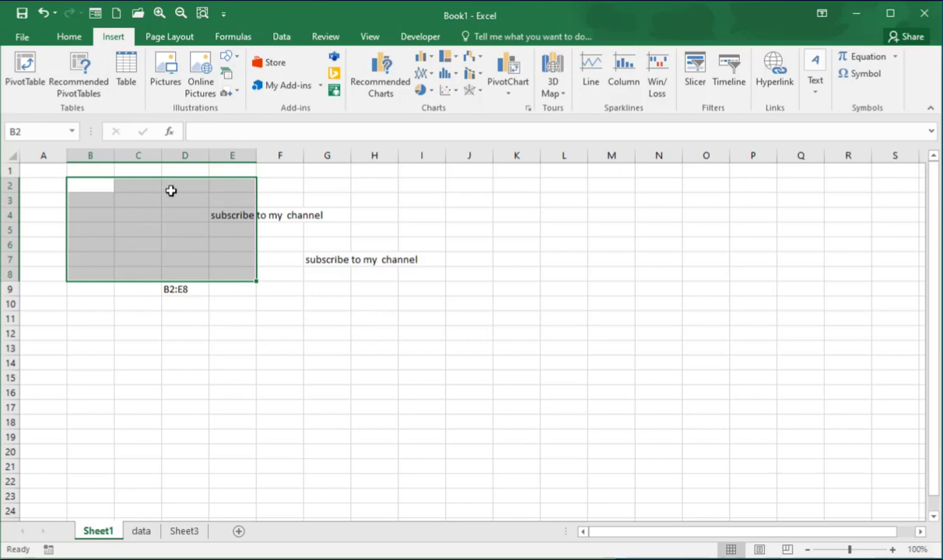
click(88, 184)
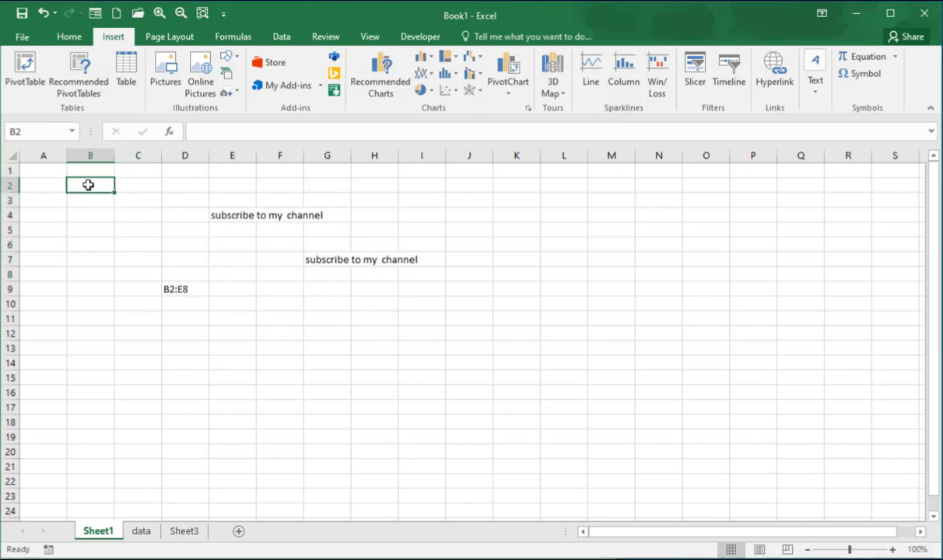
key(shift+Down)
key(shift+Down)
key(shift+Down)
key(shift+Down)
key(shift+Down)
key(shift+Down)
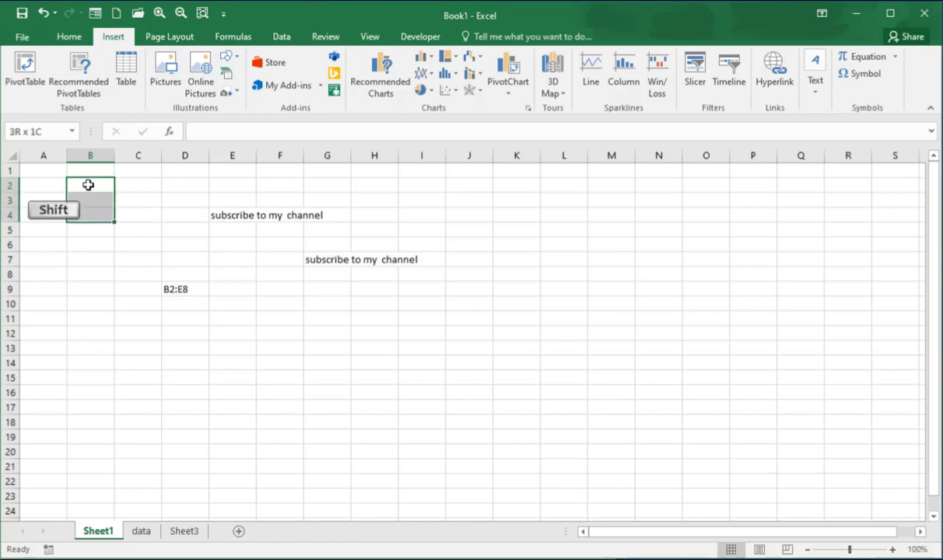
key(shift+Right)
key(shift+Right)
key(shift+Right)
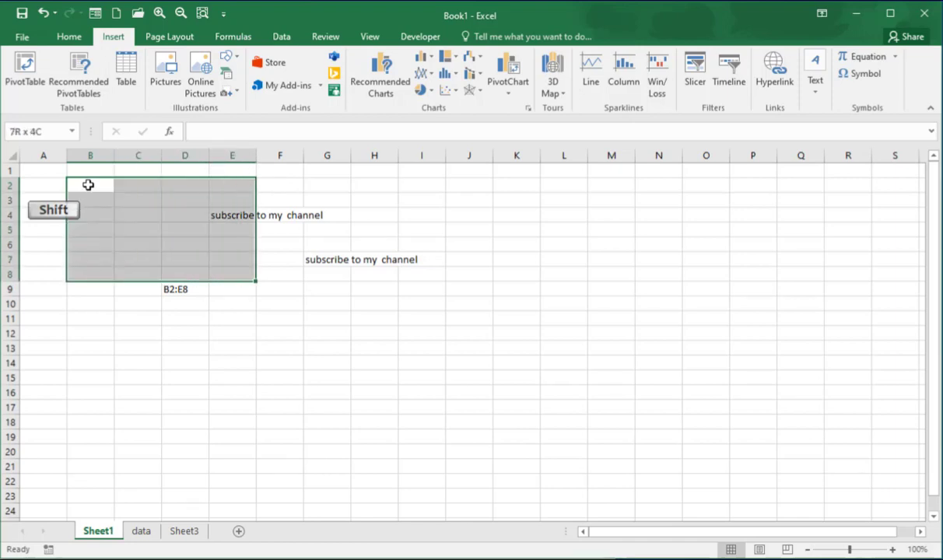
click(224, 313)
click(178, 290)
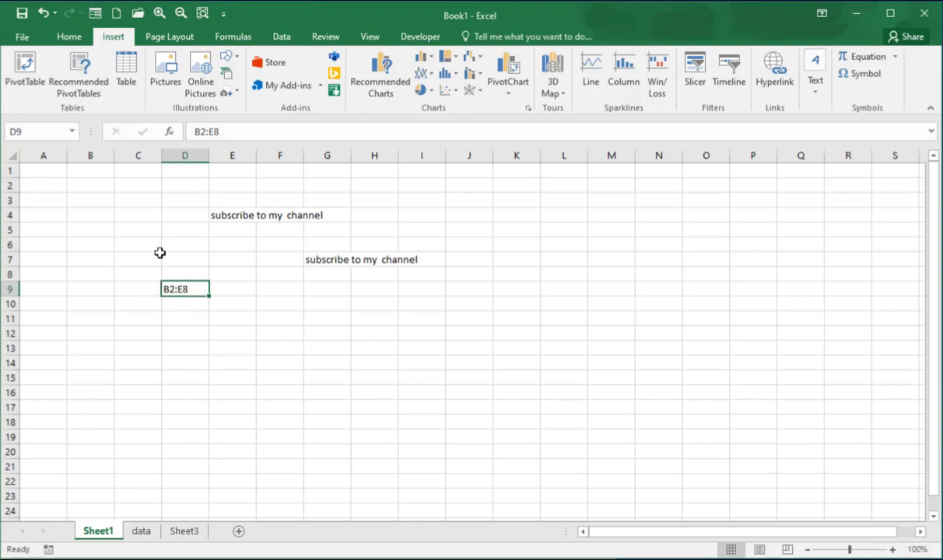
Select single cells around the sheet, including B9, D9, E4 and B7, and blocks of blank cells
click(234, 290)
click(105, 246)
click(97, 274)
click(101, 289)
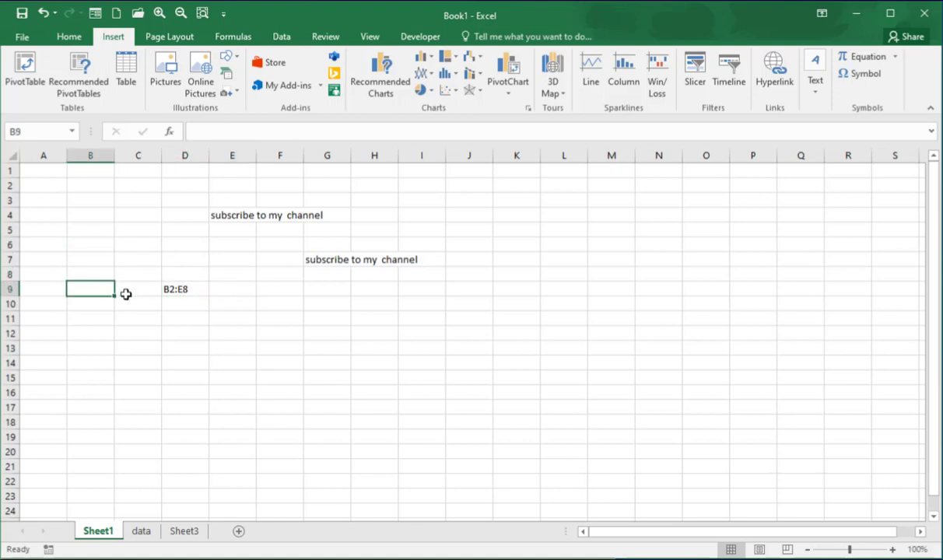
click(140, 289)
click(176, 287)
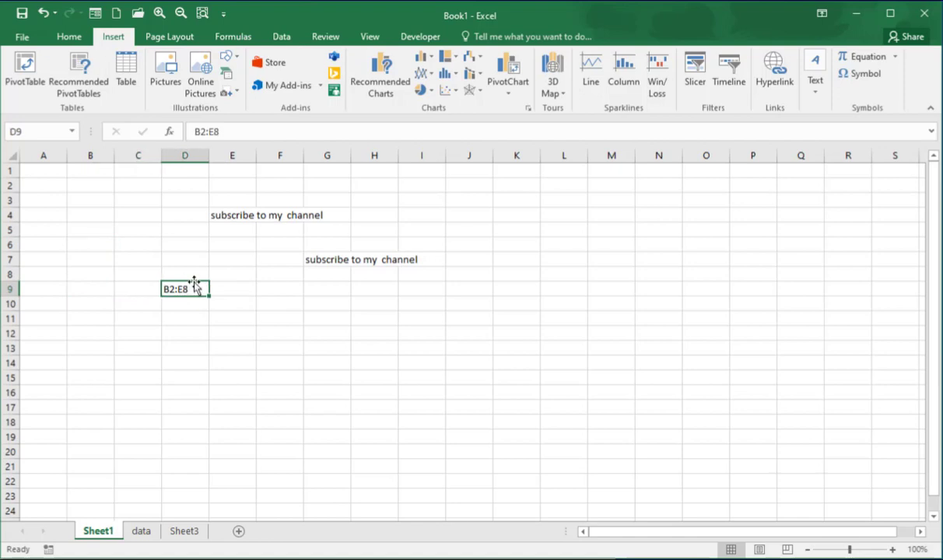
click(83, 272)
click(214, 213)
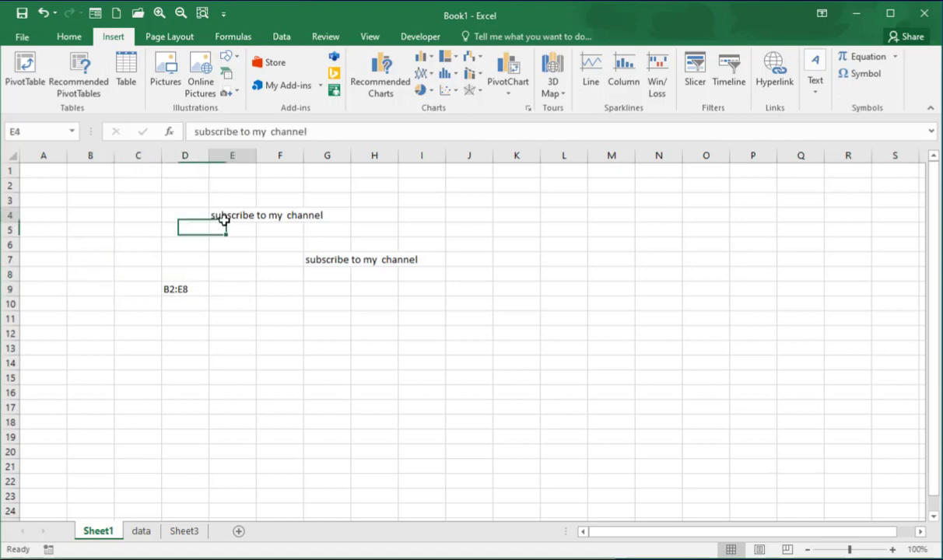
click(323, 259)
click(200, 260)
click(108, 259)
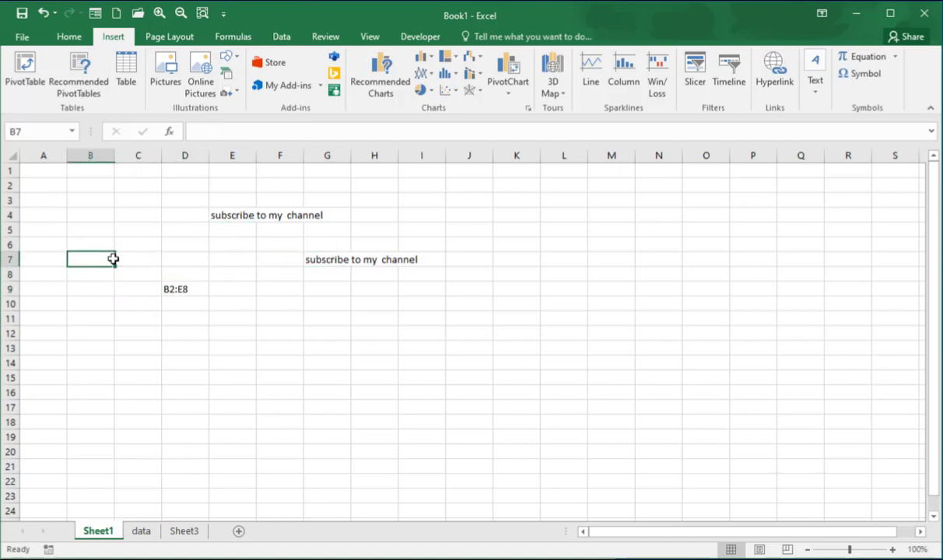
drag(90, 210, 169, 259)
drag(117, 318, 331, 426)
Move the B2:E8 text entry from cell D9 to cell C9
click(90, 300)
click(179, 288)
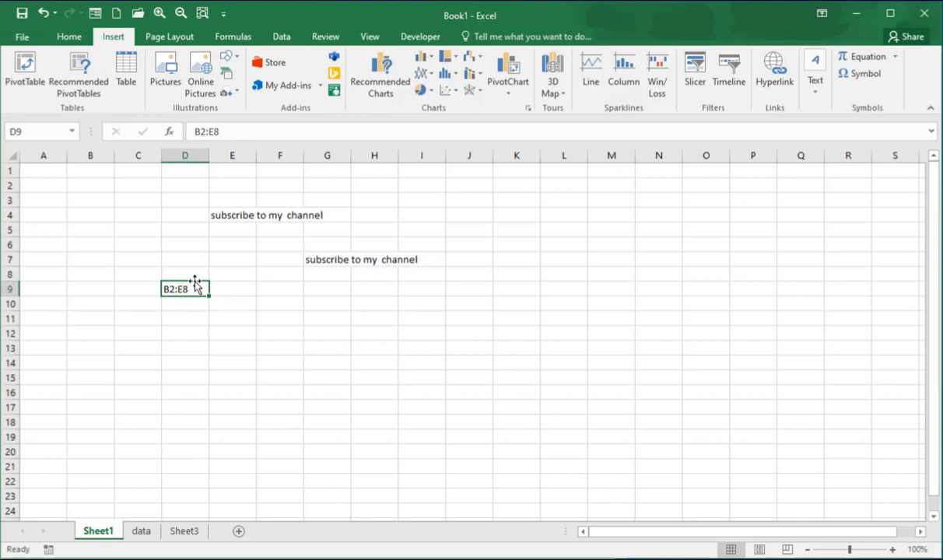
drag(195, 284, 150, 288)
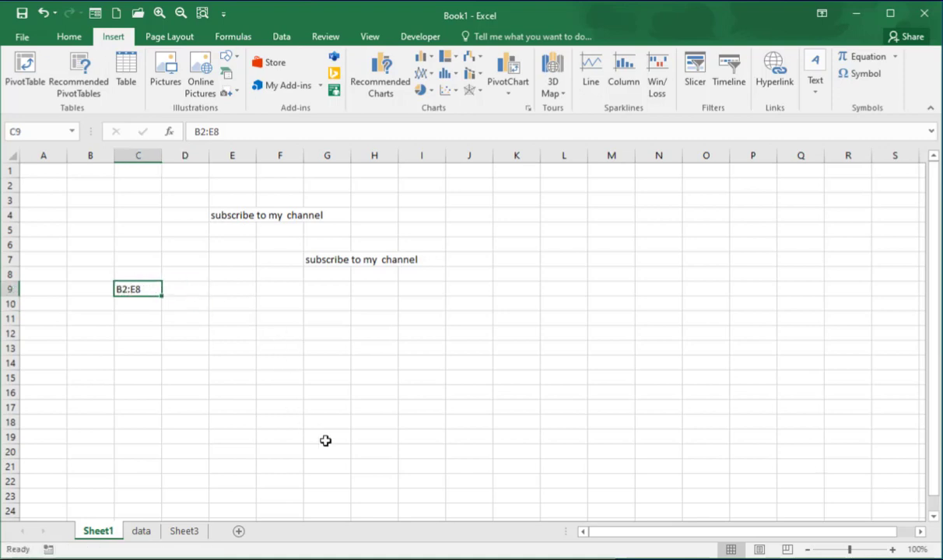
Cut the text entry from cell C9, paste it into cell F12, and undo the paste
key(ctrl)
key(ctrl+c)
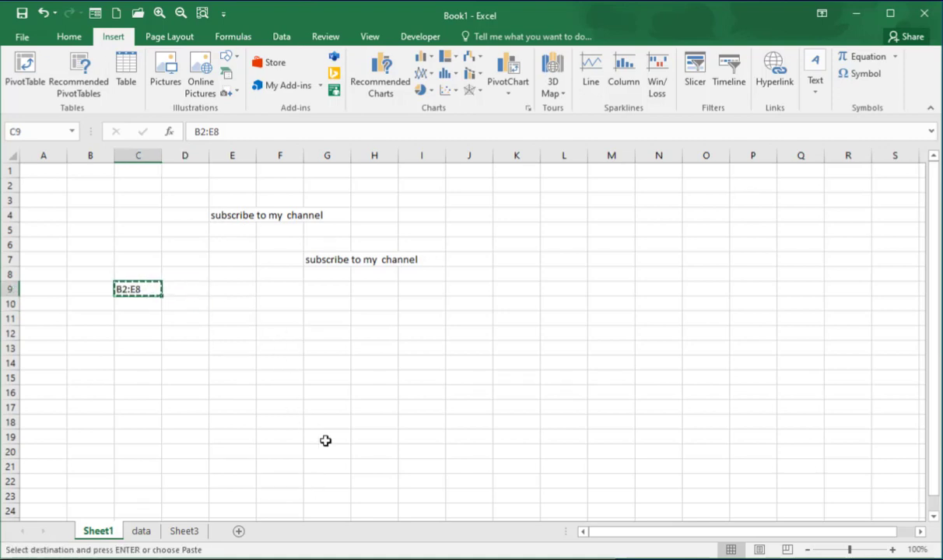
click(279, 332)
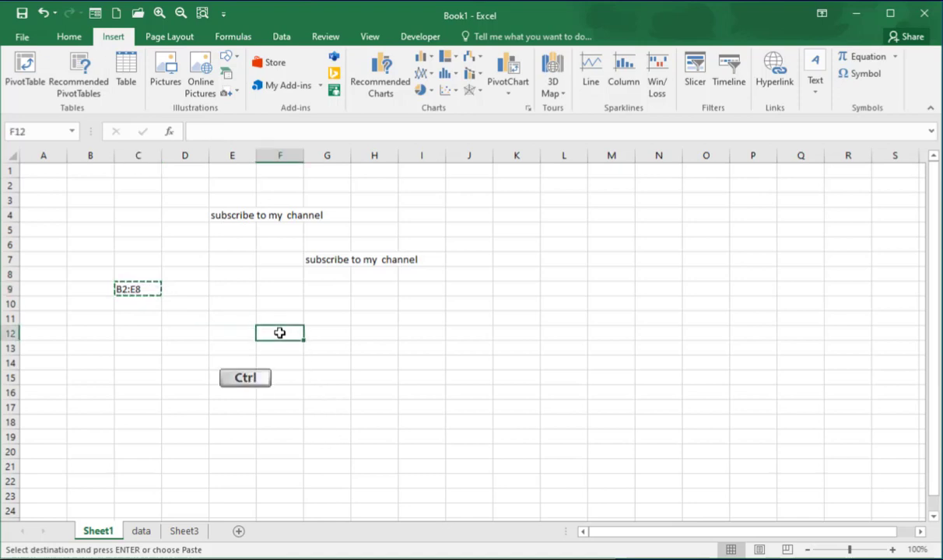
key(ctrl+v)
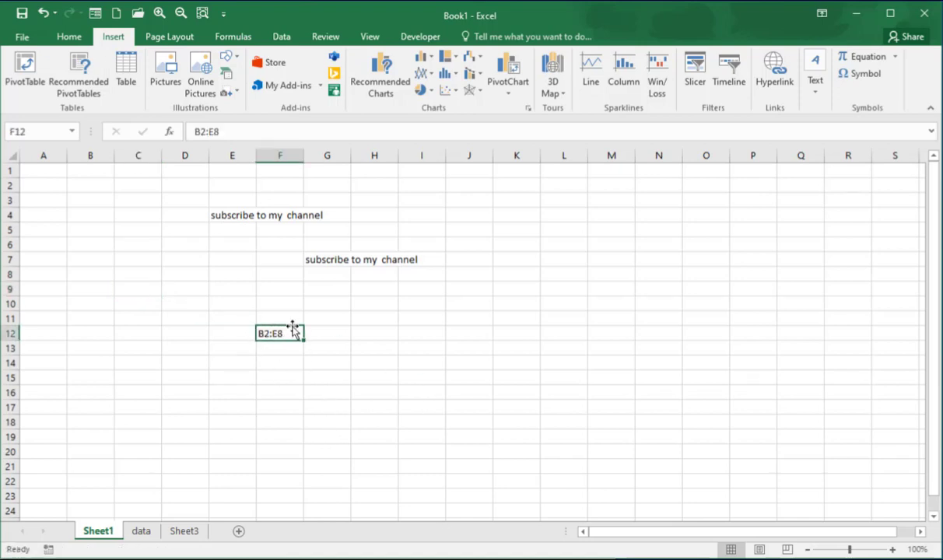
key(ctrl+z)
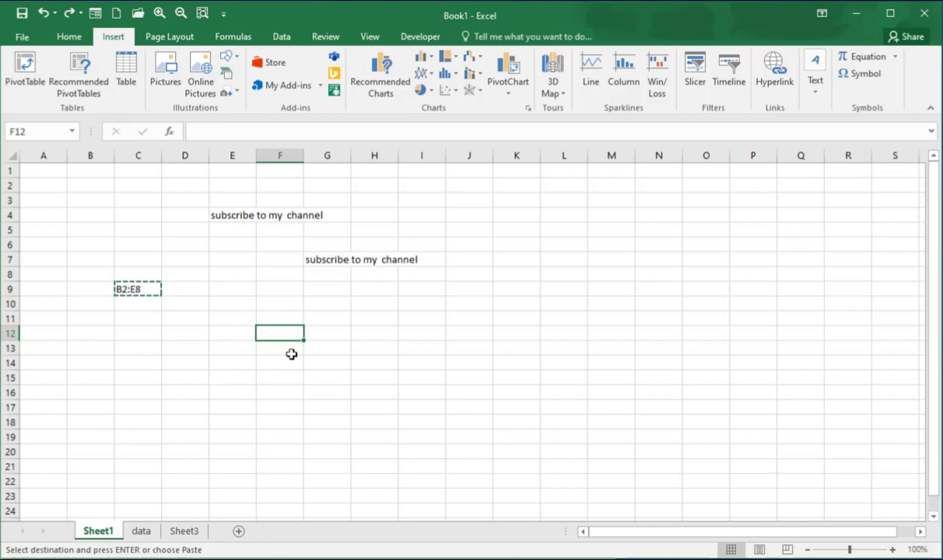
click(192, 330)
click(139, 287)
click(190, 290)
key(ctrl+v)
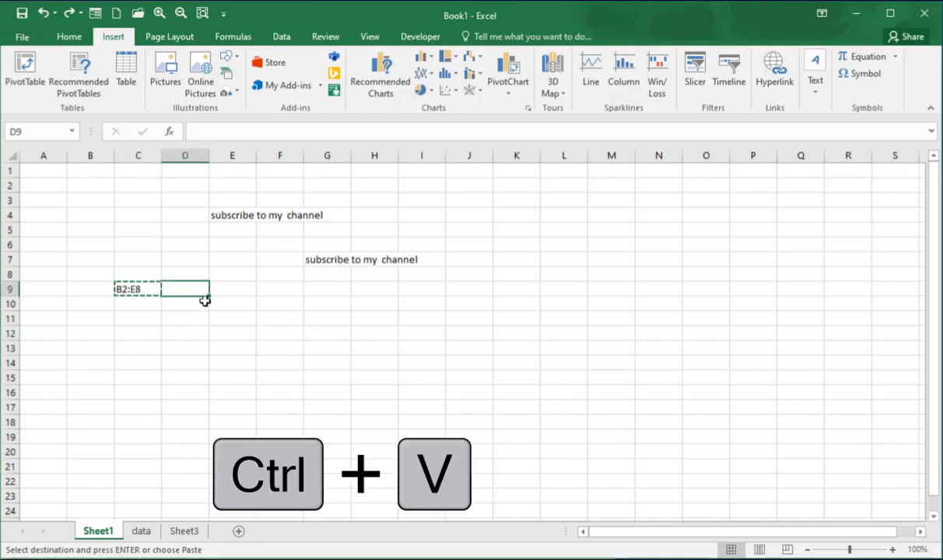
click(232, 315)
click(150, 289)
key(ctrl+x)
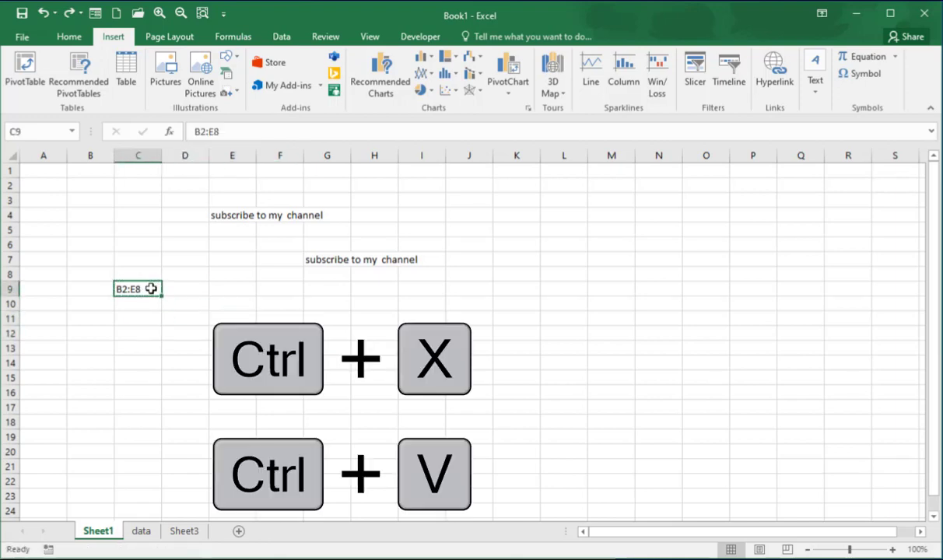
click(192, 303)
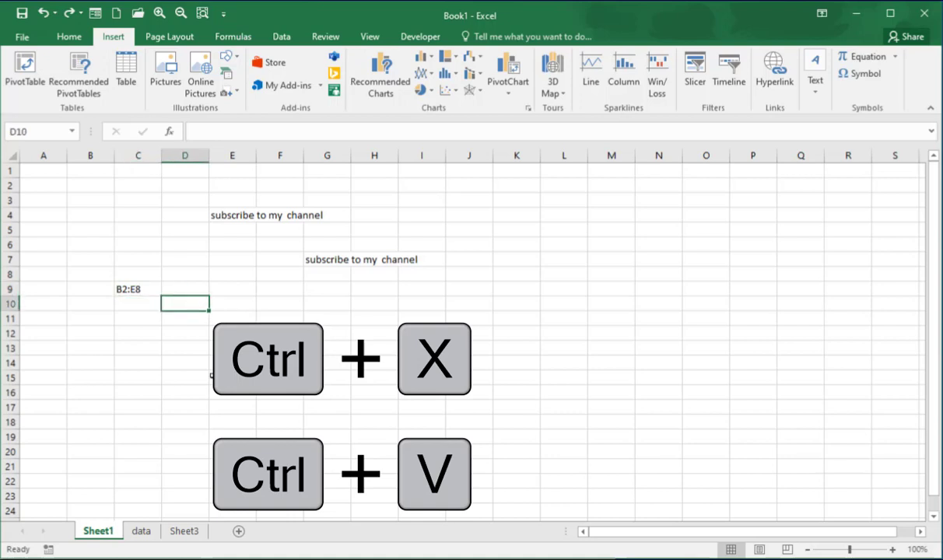
Fill the entry in cell C9 down to cell C11, and undo the fill
click(140, 298)
click(152, 293)
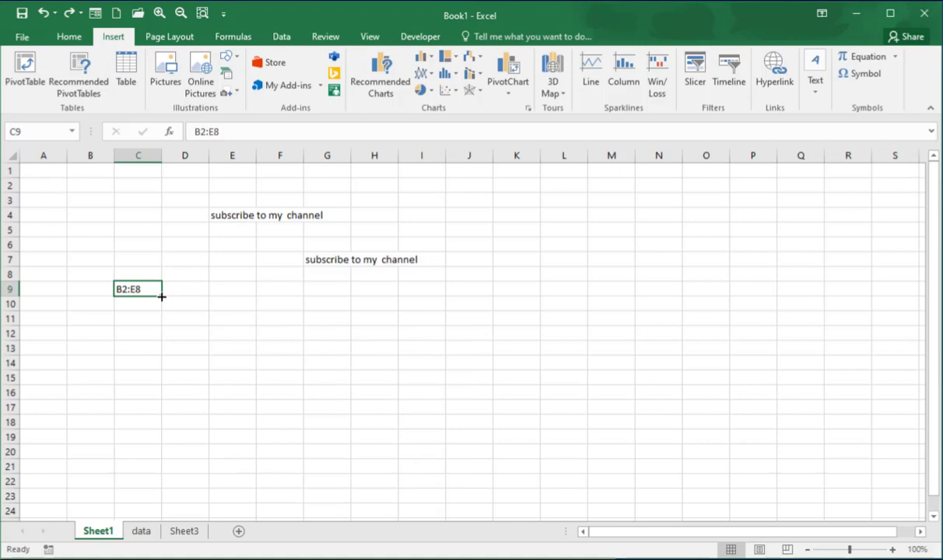
drag(161, 297, 165, 319)
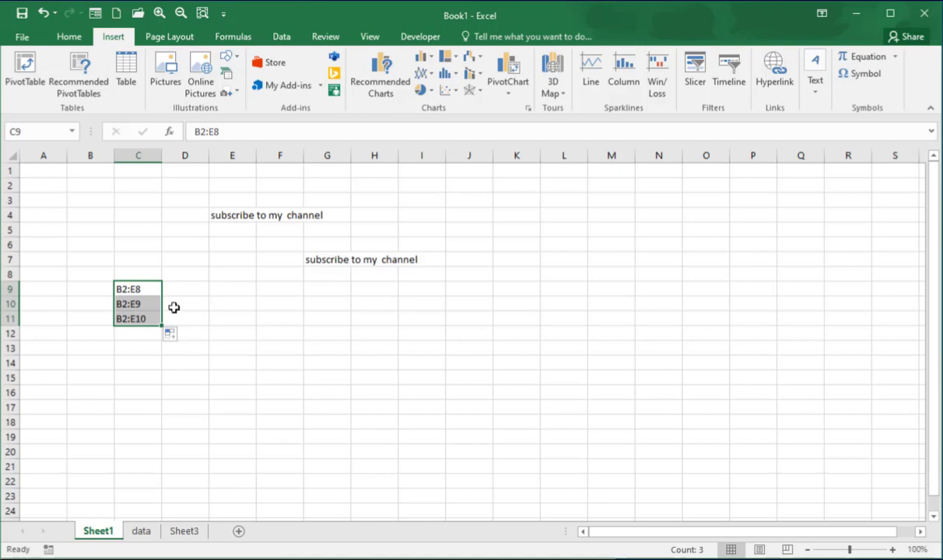
click(161, 306)
click(147, 284)
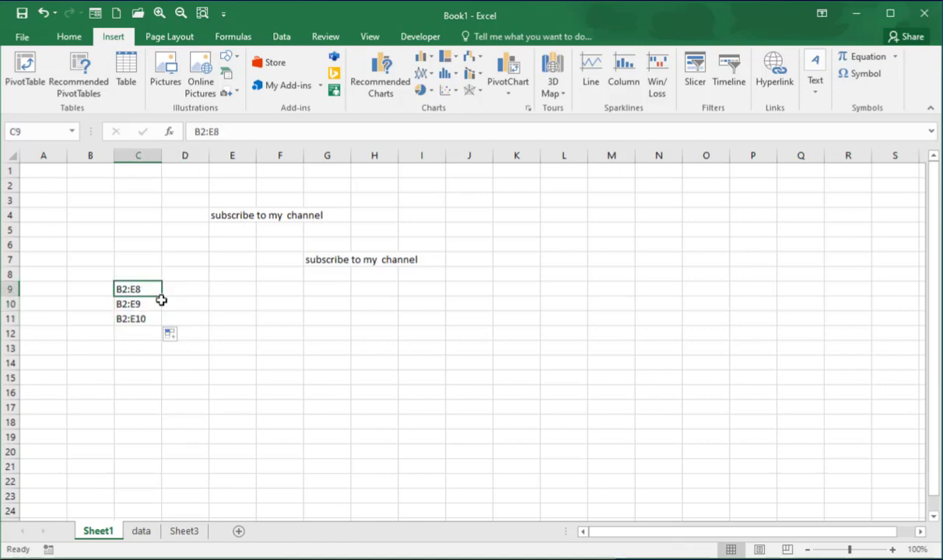
key(ctrl+z)
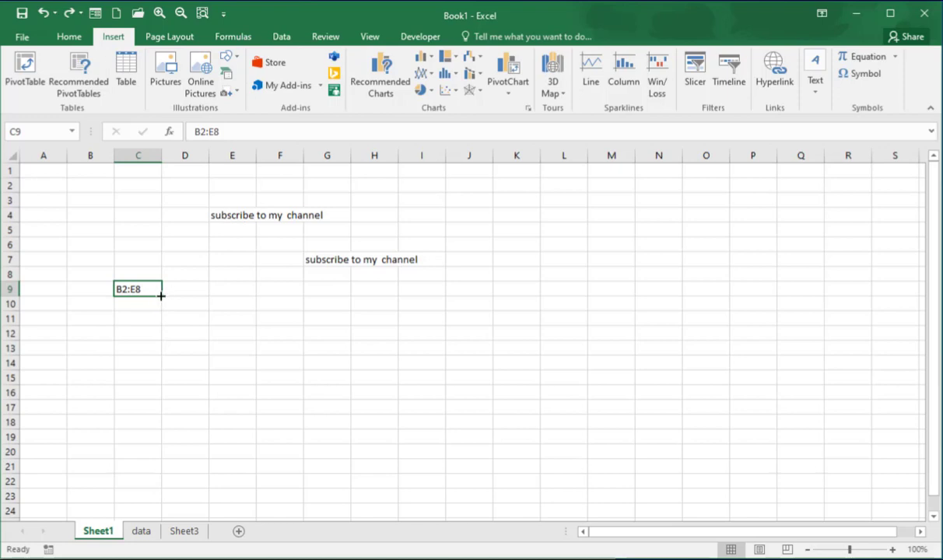
Enter a person's first name in cell D8
click(180, 271)
text(Farhan)
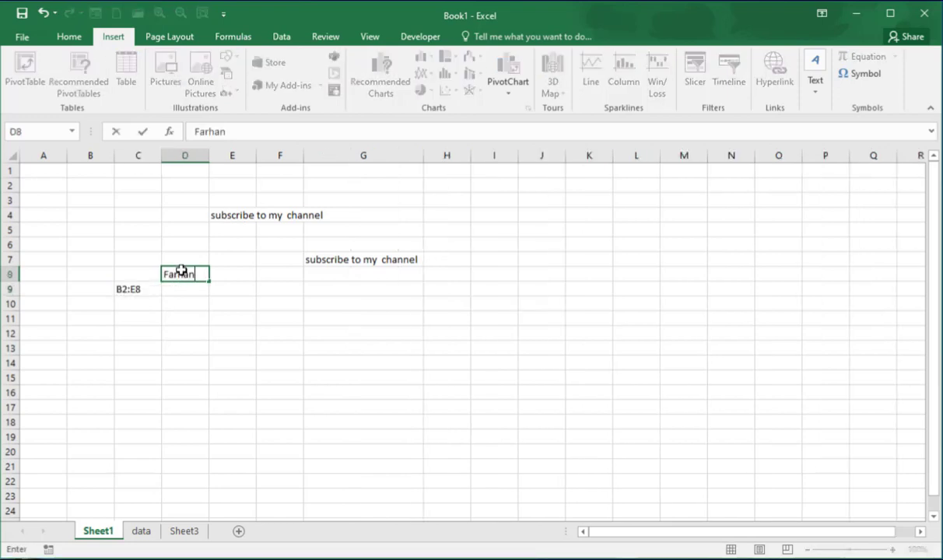
click(206, 303)
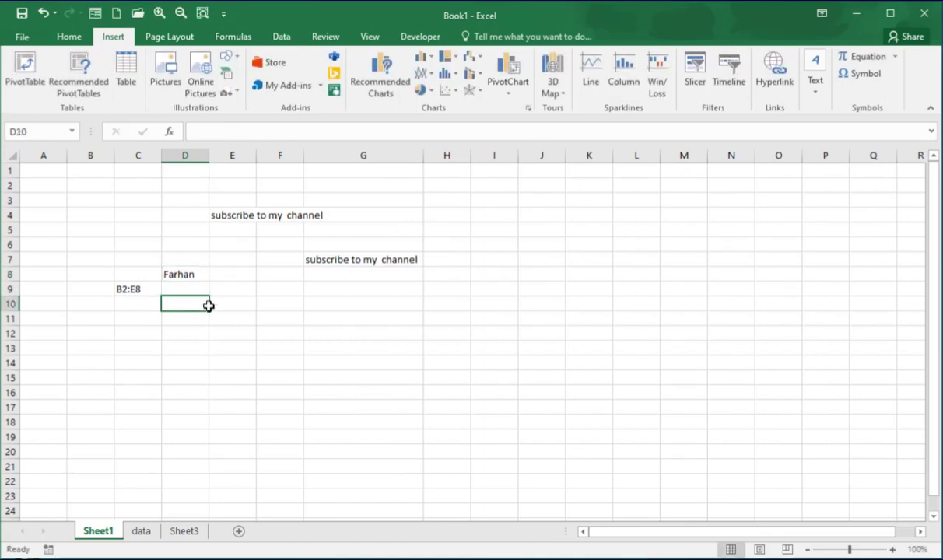
Fill the name in cell D8 down to cell D14, and undo the fill
click(197, 276)
drag(208, 280, 210, 370)
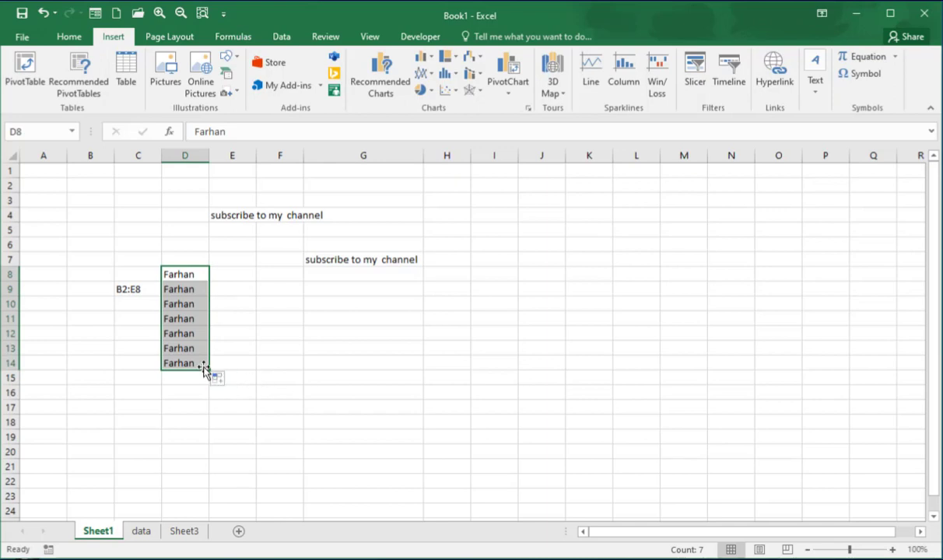
key(ctrl)
click(203, 278)
key(ctrl+z)
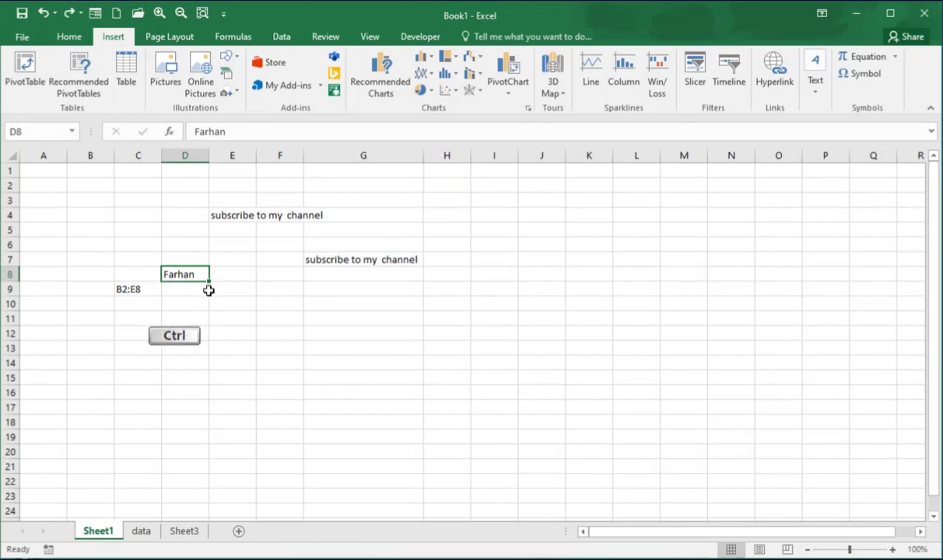
Fill the name in cell D8 down to cell D16
drag(208, 282, 221, 398)
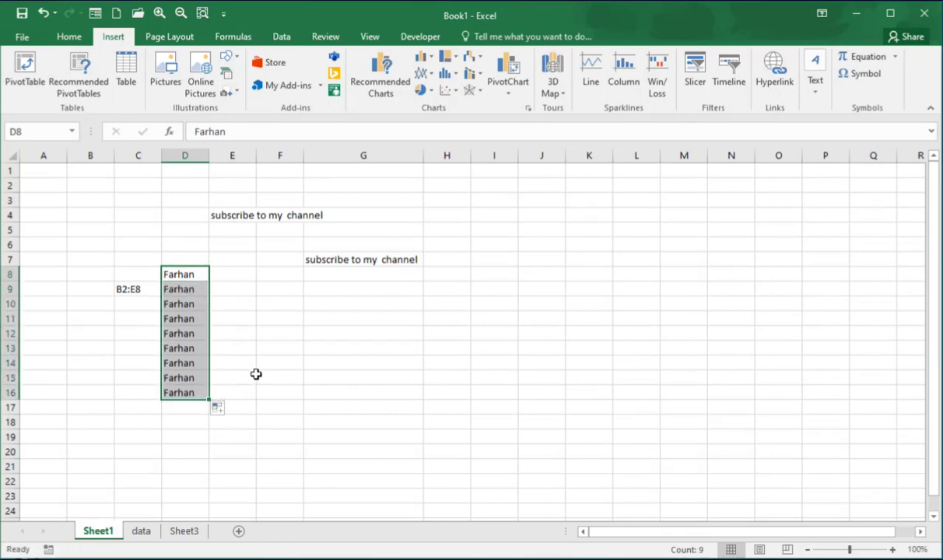
Enter the formula =D8 in cell F8 and fill it down column F
click(266, 276)
text(=)
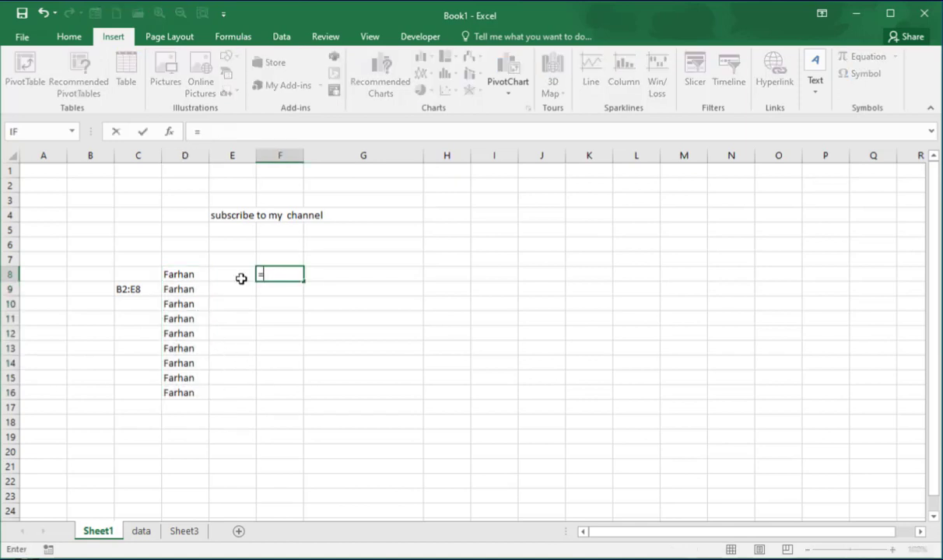
key(Left)
key(Left)
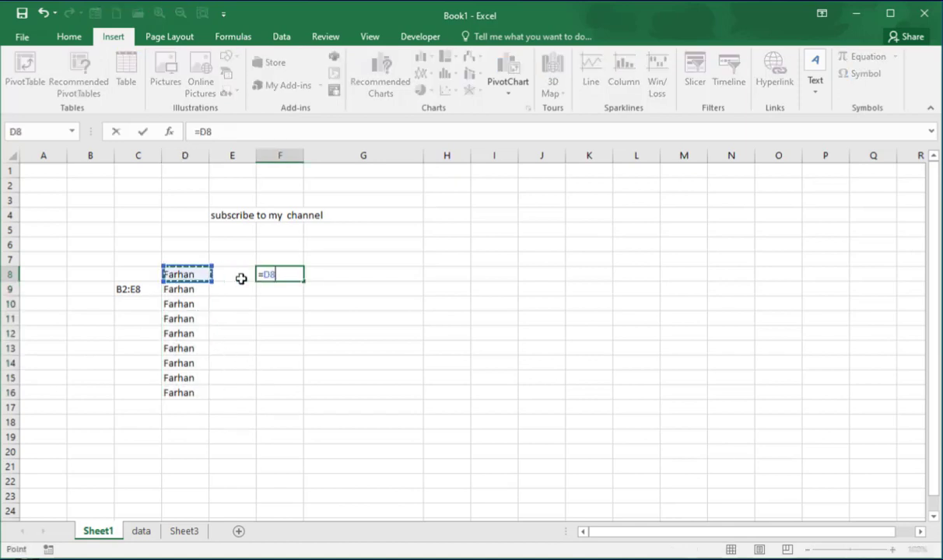
key(ctrl+Return)
drag(304, 280, 303, 381)
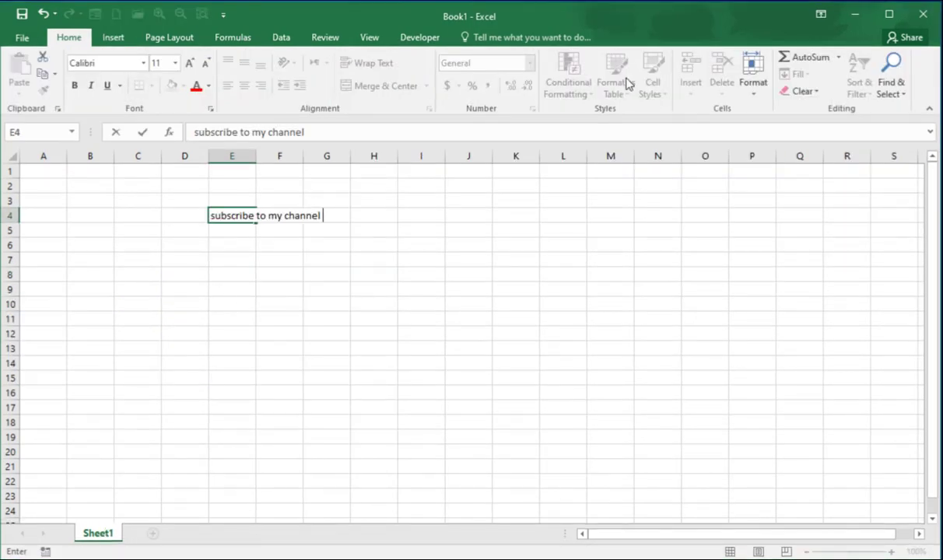
Finish the entry "subscribe to my channel" in cell E4 and check the contents of cells E4 and F4
click(267, 242)
click(237, 237)
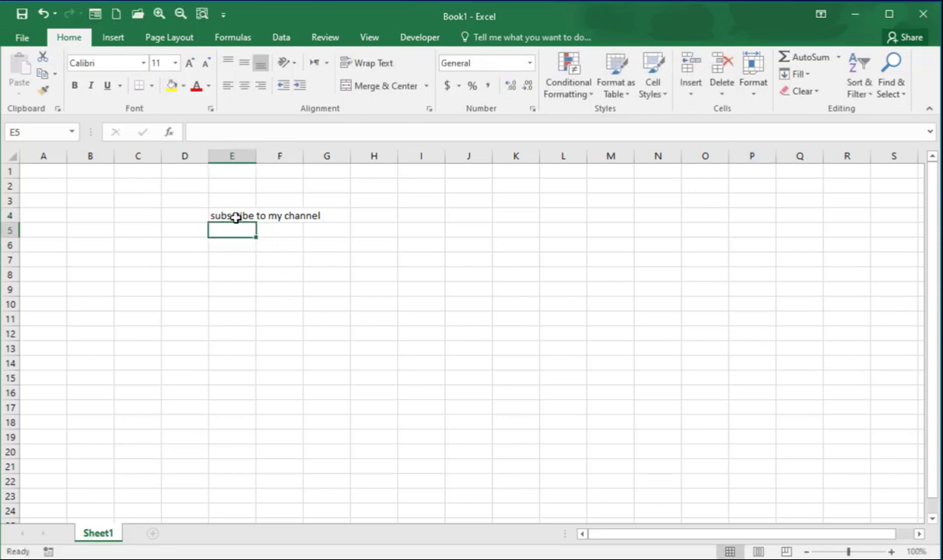
click(235, 217)
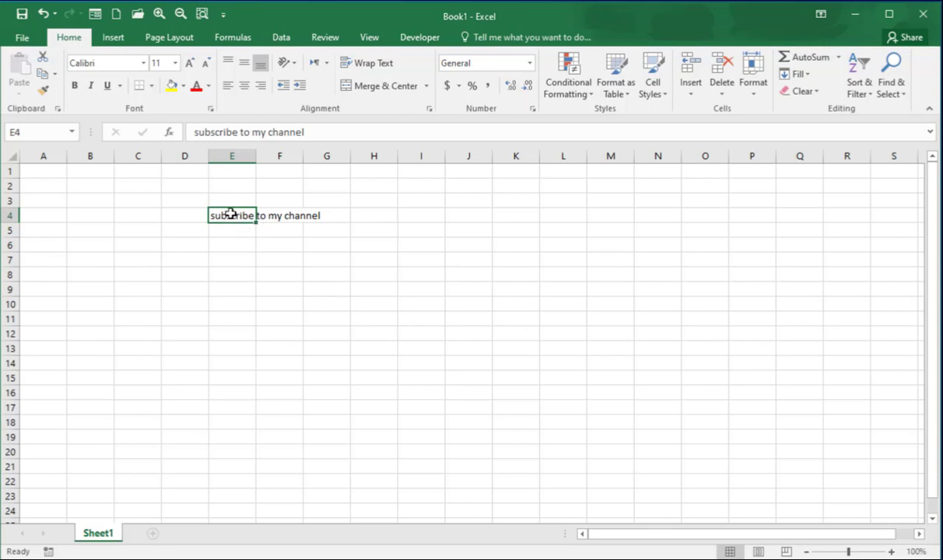
click(265, 215)
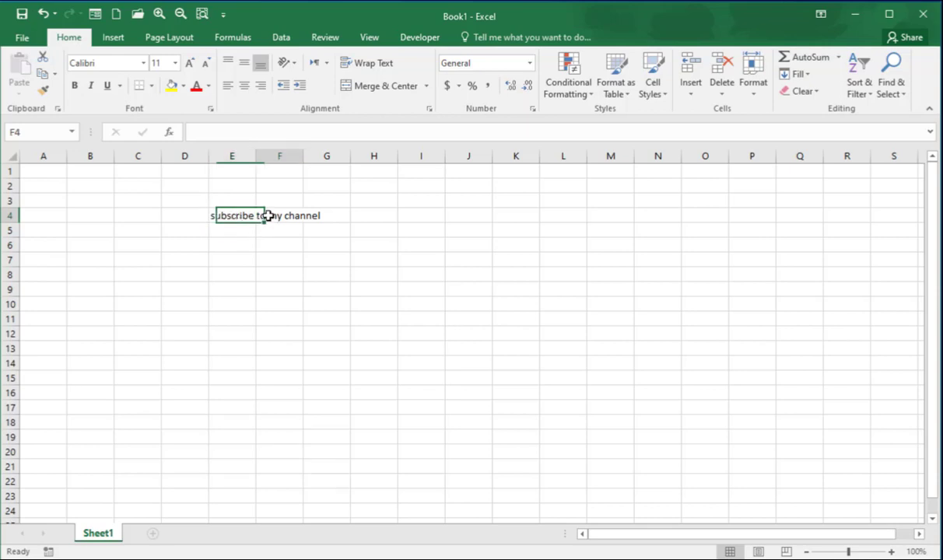
click(236, 216)
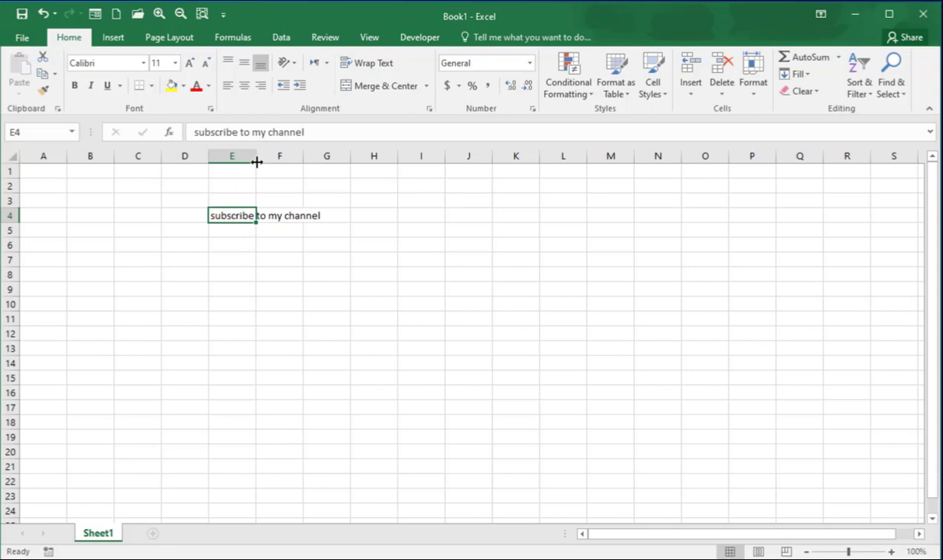
Widen column E very slightly and inspect cells E4, F4 and G4 to examine which one holds the overflowing text
drag(256, 157, 258, 159)
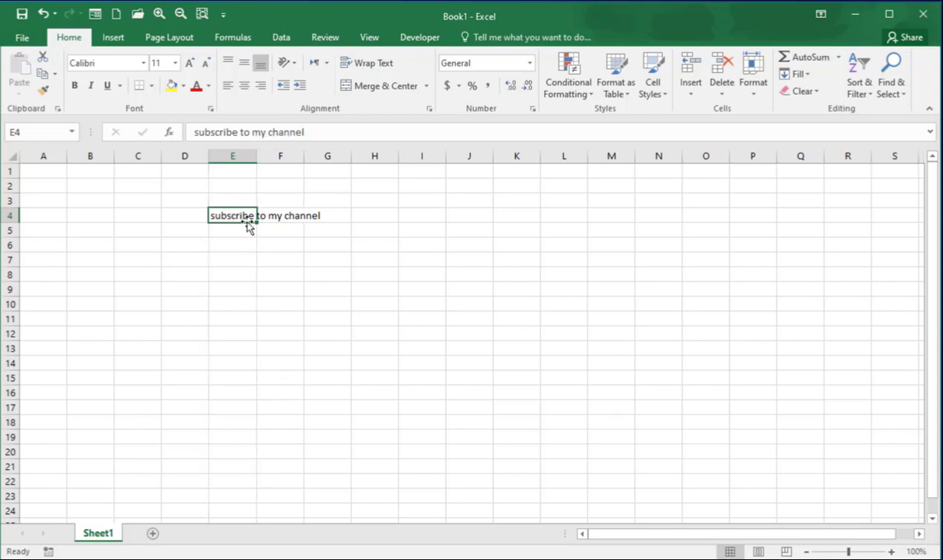
click(282, 215)
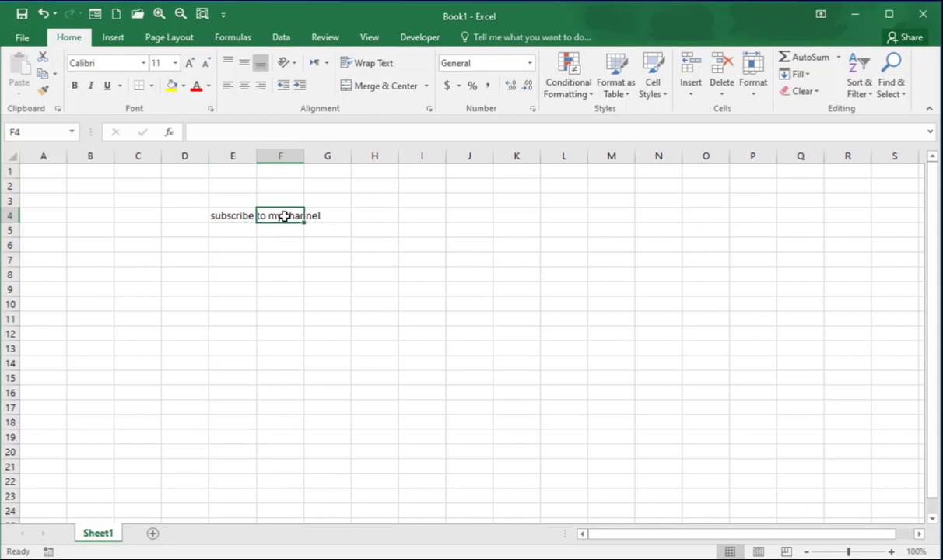
click(313, 215)
click(275, 215)
click(309, 217)
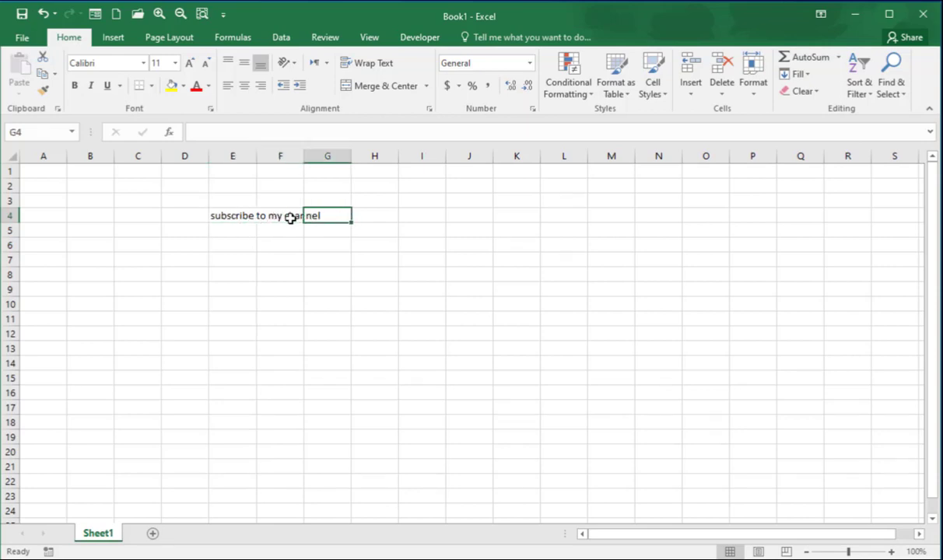
click(237, 216)
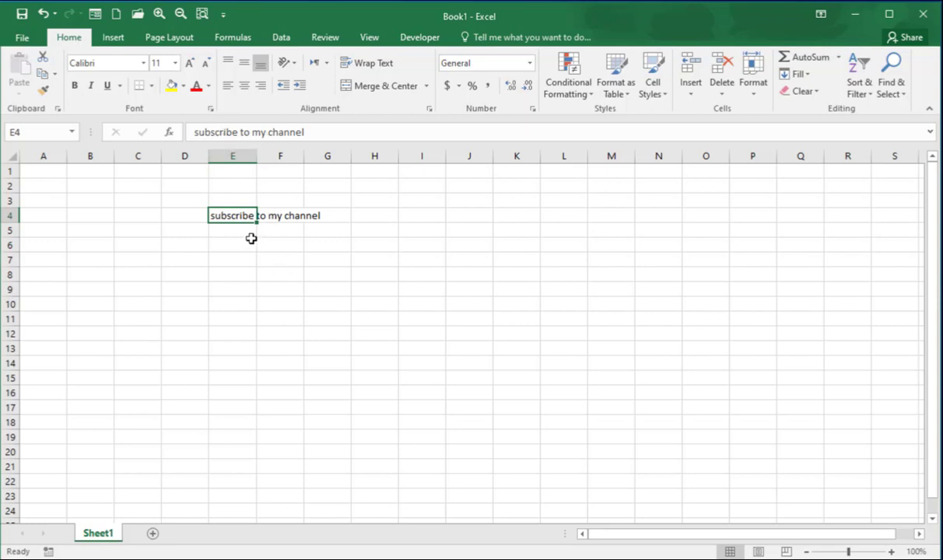
click(268, 215)
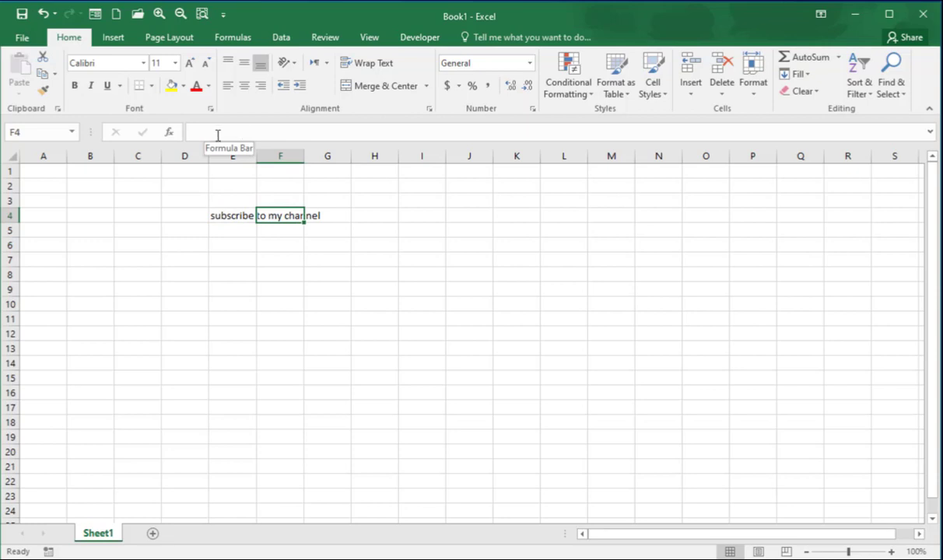
Widen column E and autofit it to the text in cell E4, then narrow it to about half the text's length
key(Left)
drag(257, 156, 278, 160)
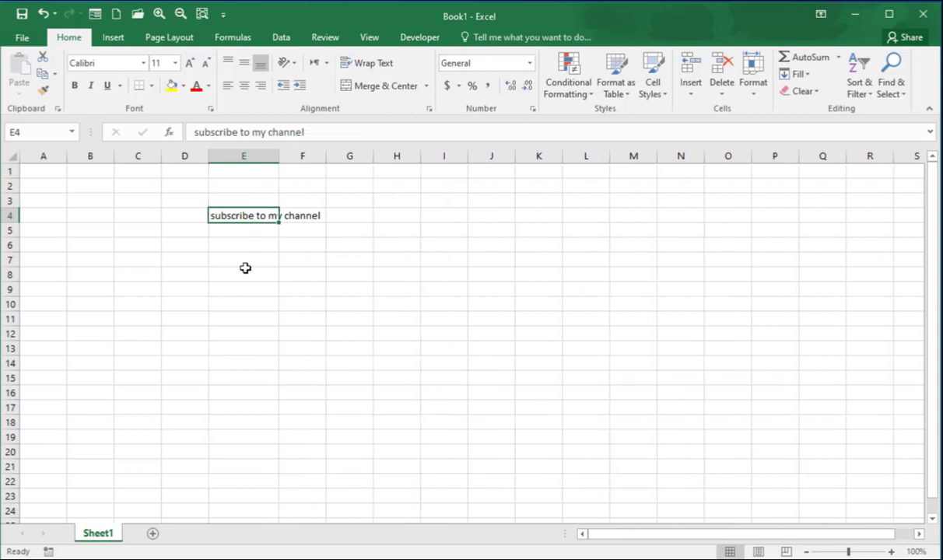
double_click(278, 155)
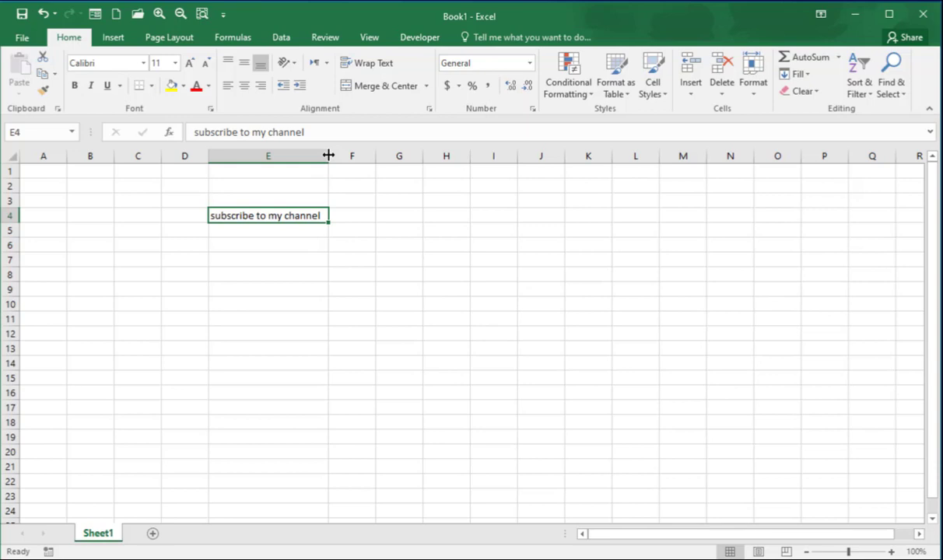
drag(329, 155, 264, 158)
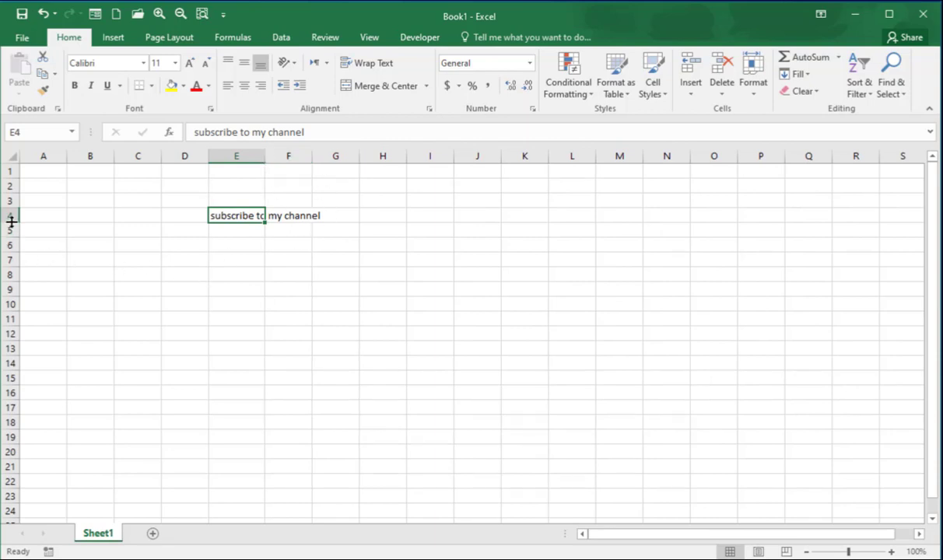
Increase the height of row 4 to several times the standard height and reduce it slightly
drag(11, 221, 12, 263)
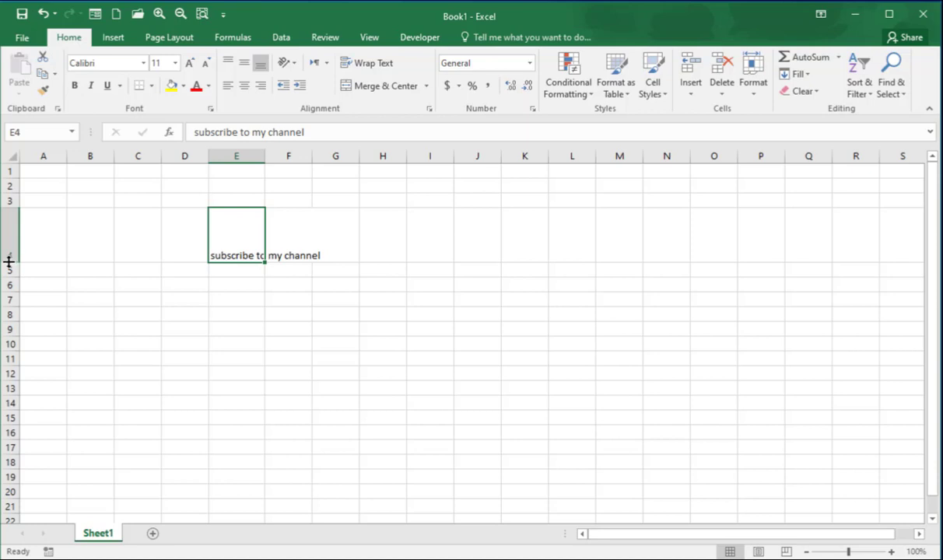
drag(9, 262, 10, 249)
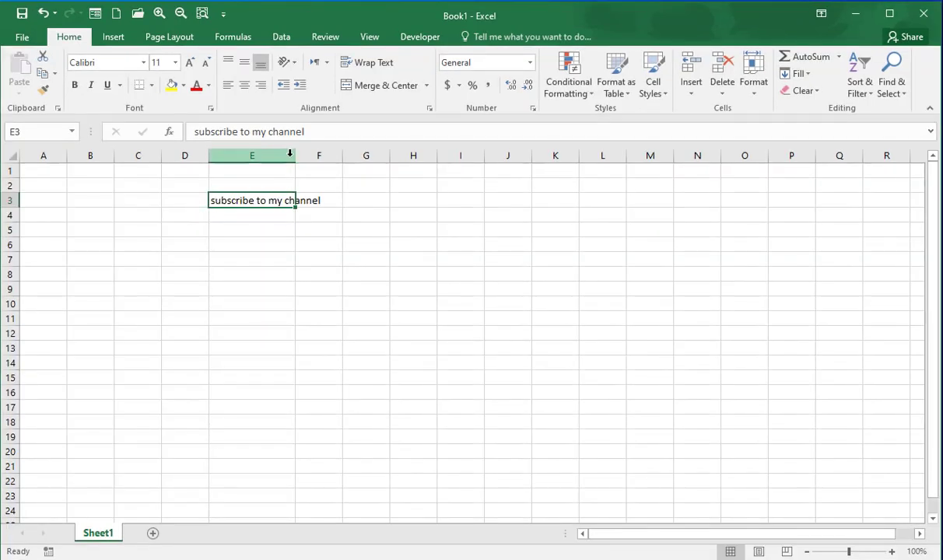
Narrow column E to about half the length of the E3 text, and enlarge row 3 and shrink it to normal height
drag(294, 154, 265, 153)
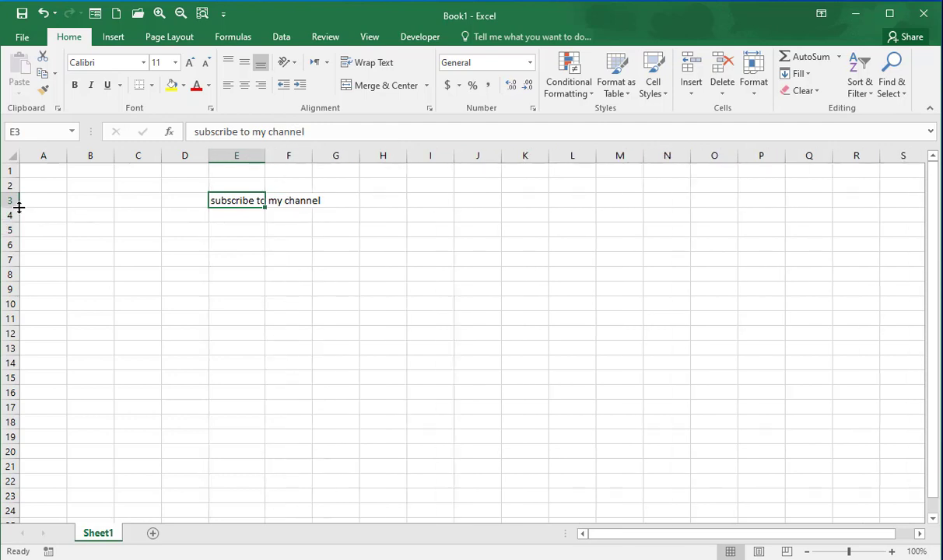
drag(15, 208, 15, 236)
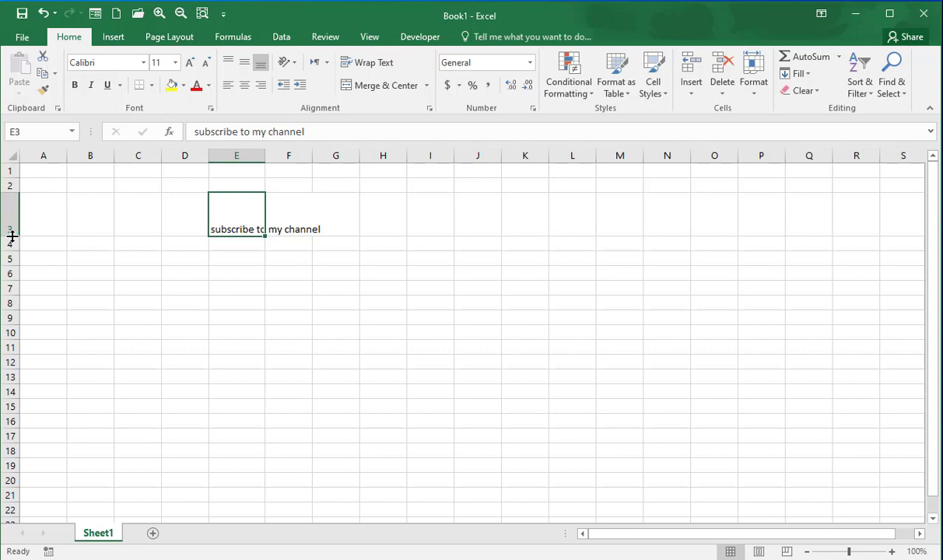
drag(13, 236, 13, 208)
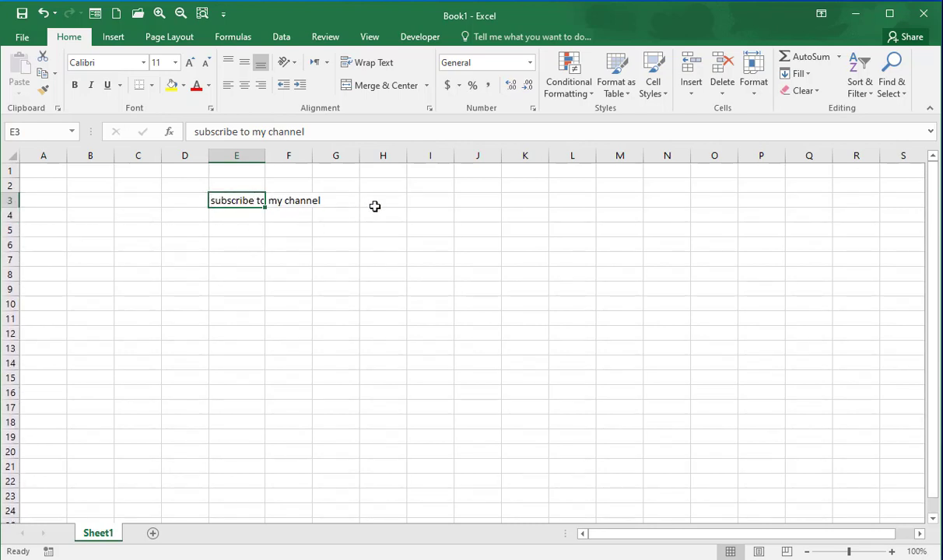
Wrap the text in cell E3 with row 3's height autofitted, and turn the wrapping off
click(387, 71)
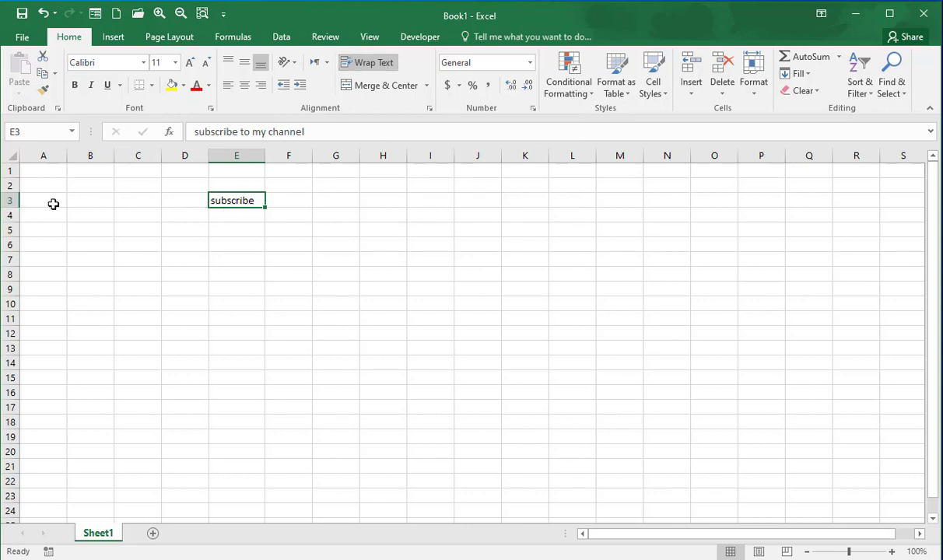
double_click(11, 207)
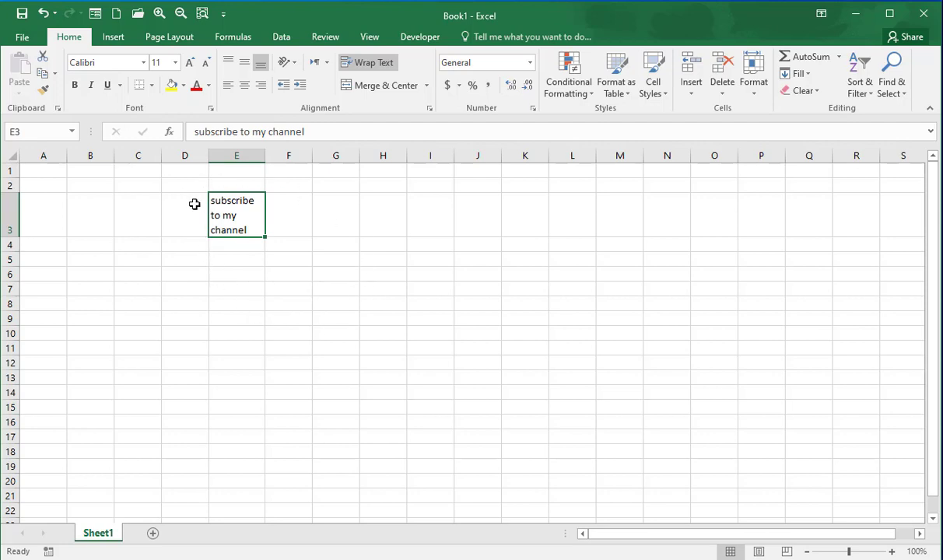
click(372, 62)
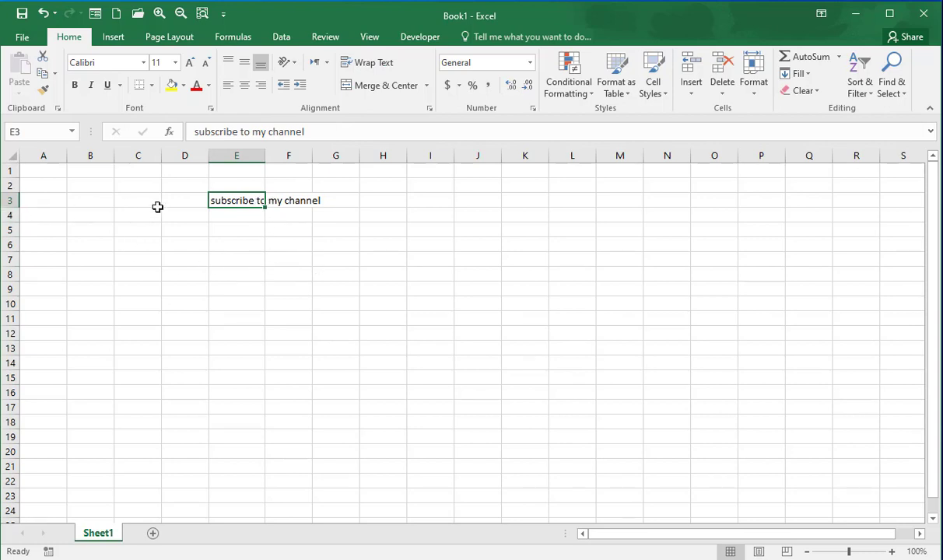
Autofit the width of column E to the text in cell E3
double_click(266, 157)
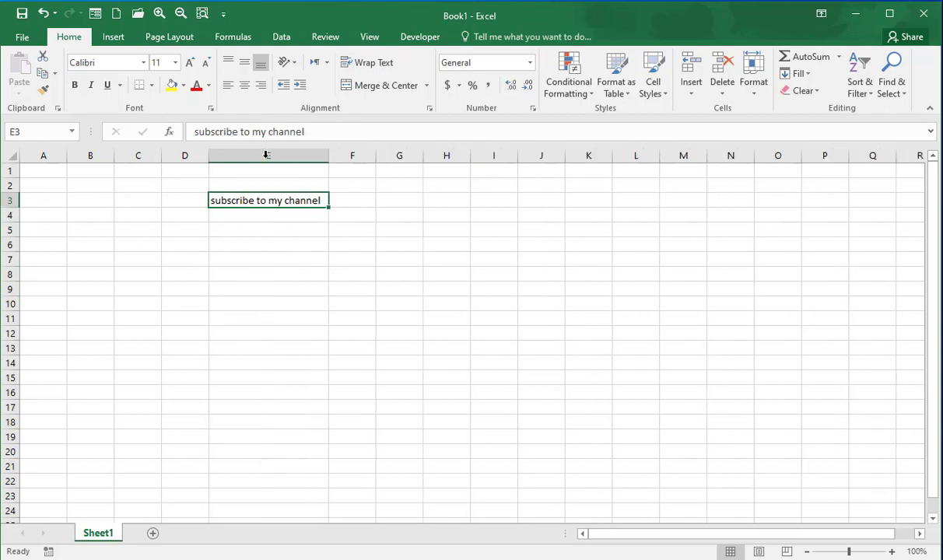
Review the context commands offered for blank cells B3 and J5, and dismiss them
right_click(108, 197)
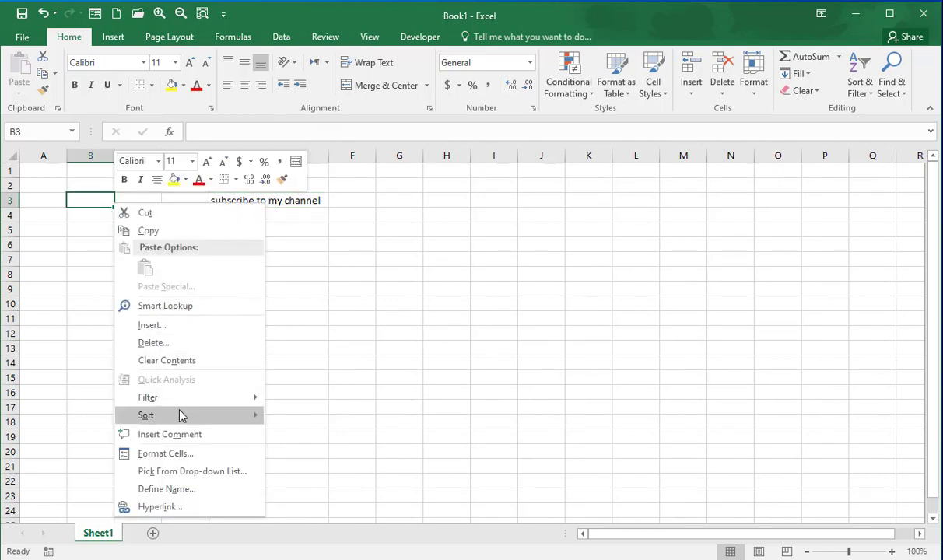
click(588, 319)
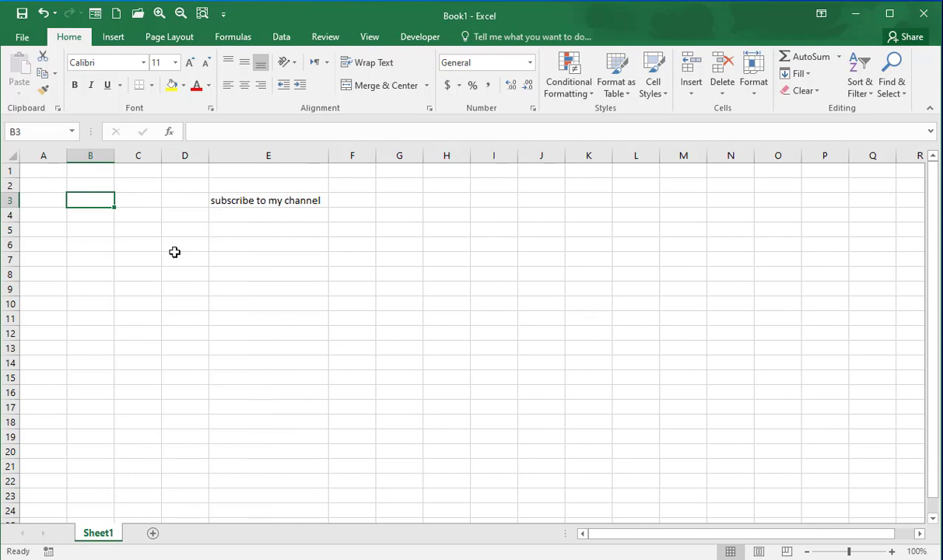
right_click(541, 233)
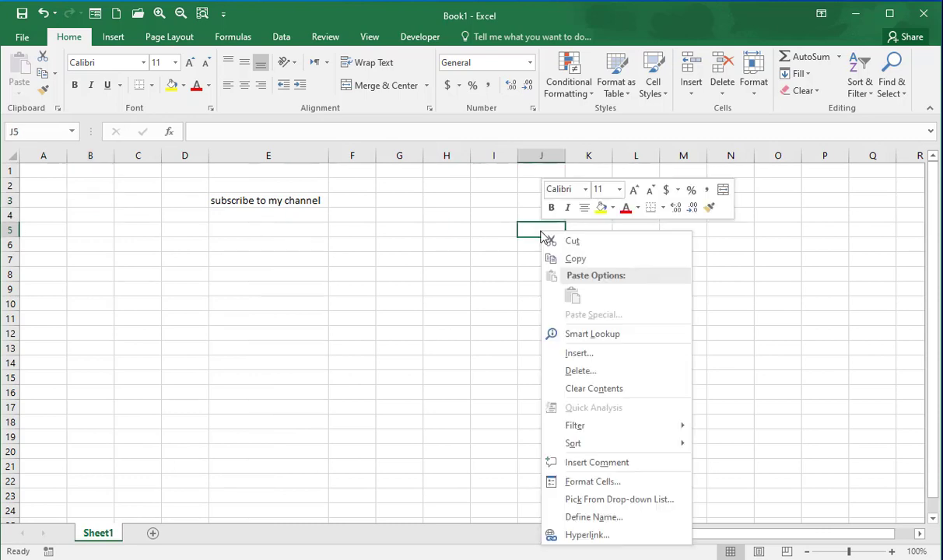
click(470, 251)
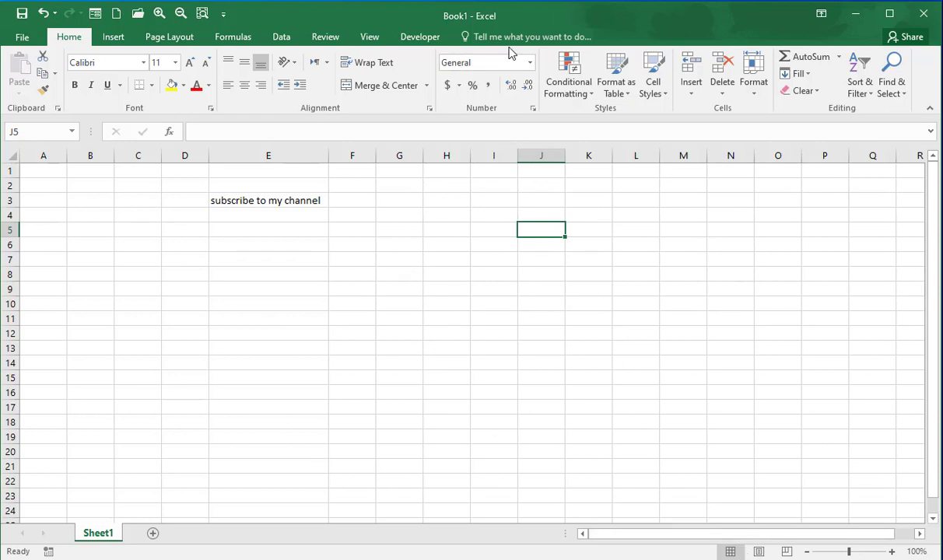
click(337, 210)
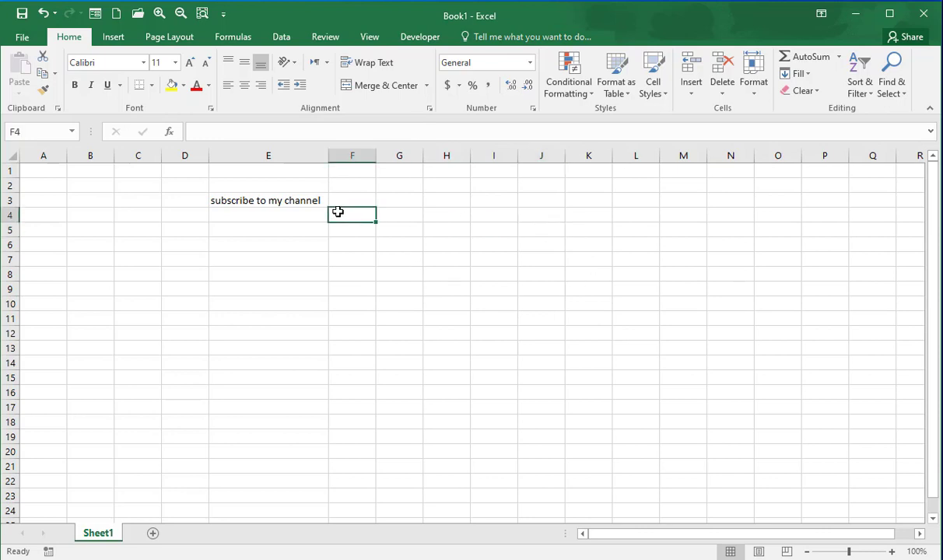
click(285, 233)
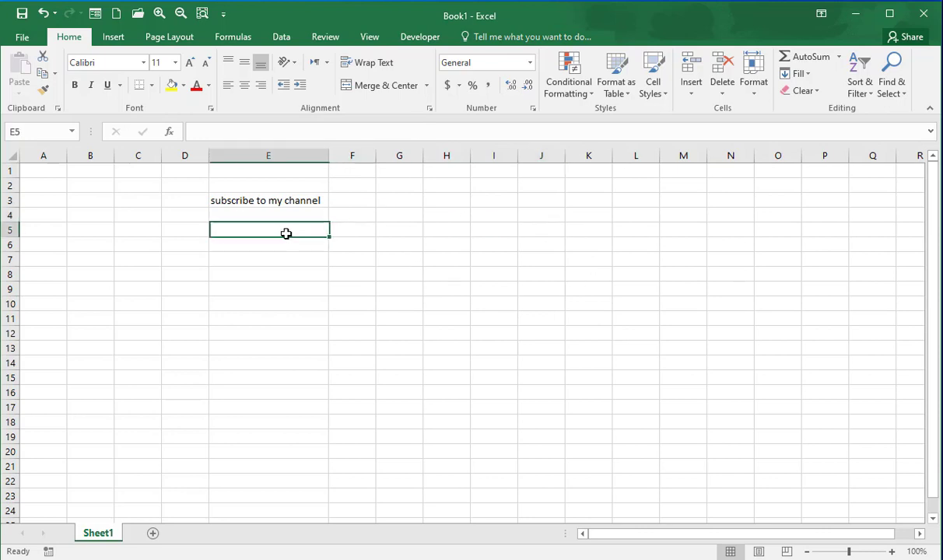
click(272, 421)
click(146, 330)
click(140, 288)
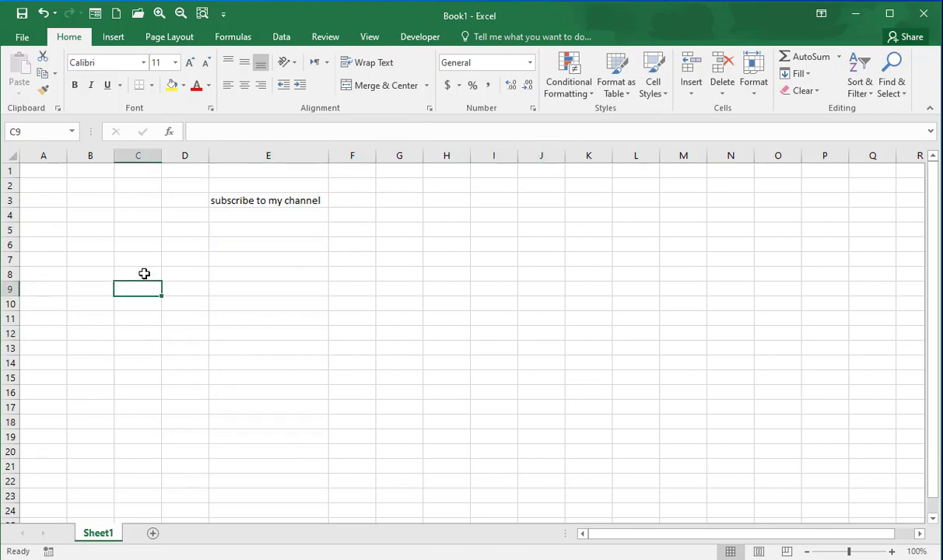
click(138, 271)
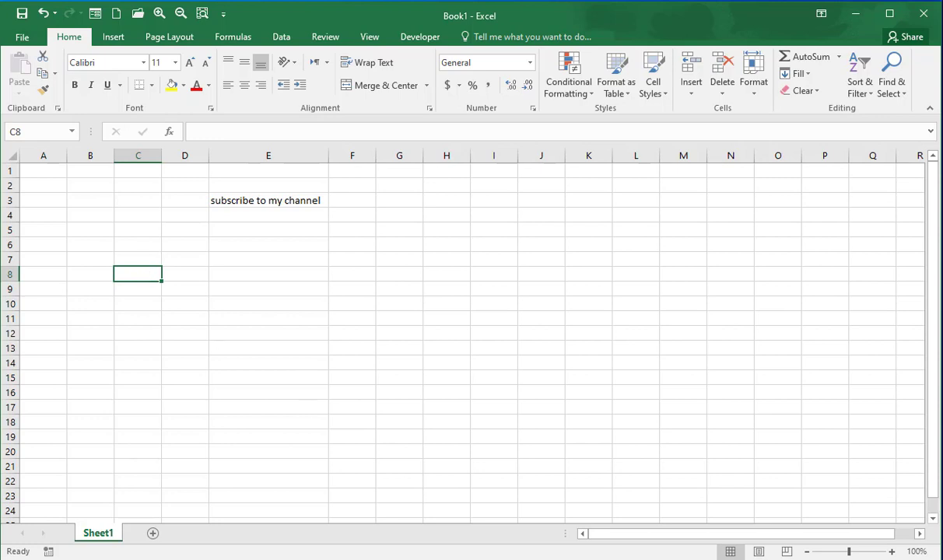